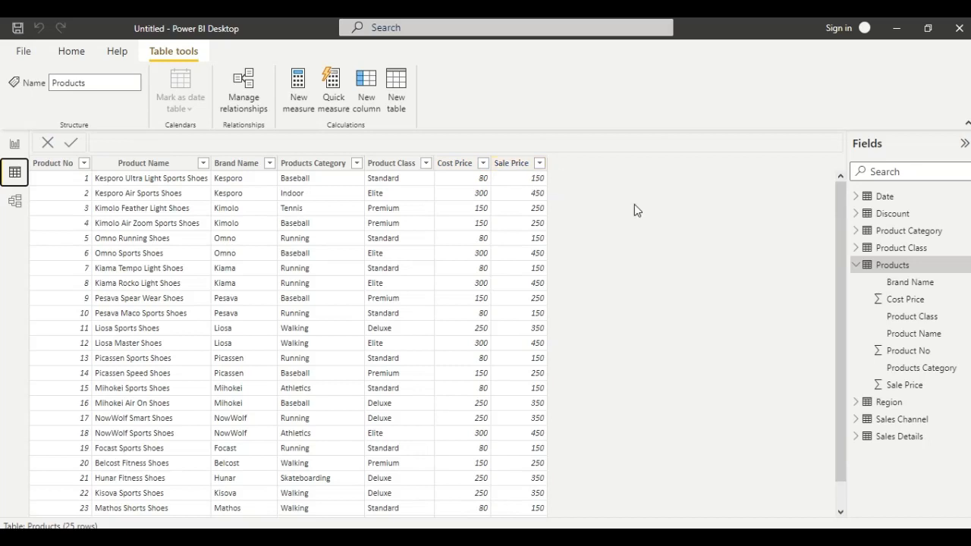
- Create a new measure in the Products table and start its formula as "Min cost price = MIN("
{"action": "right_click", "coordinate": [878, 270]}
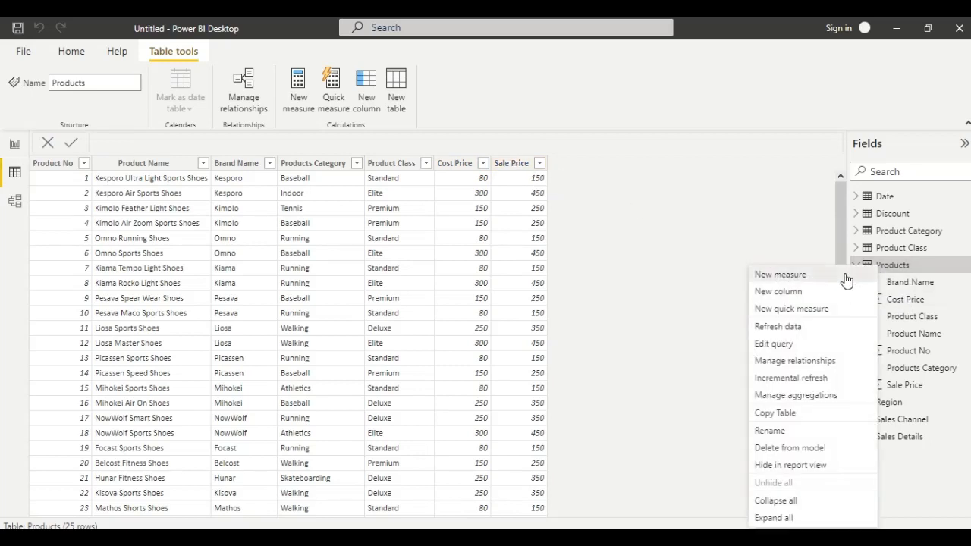
{"action": "left_click", "coordinate": [780, 275]}
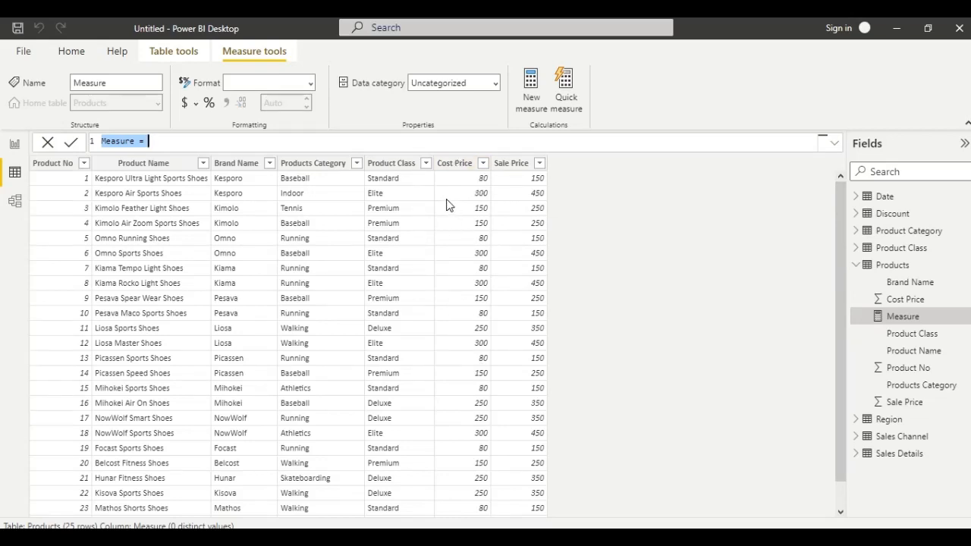
{"action": "key", "text": "BackSpace"}
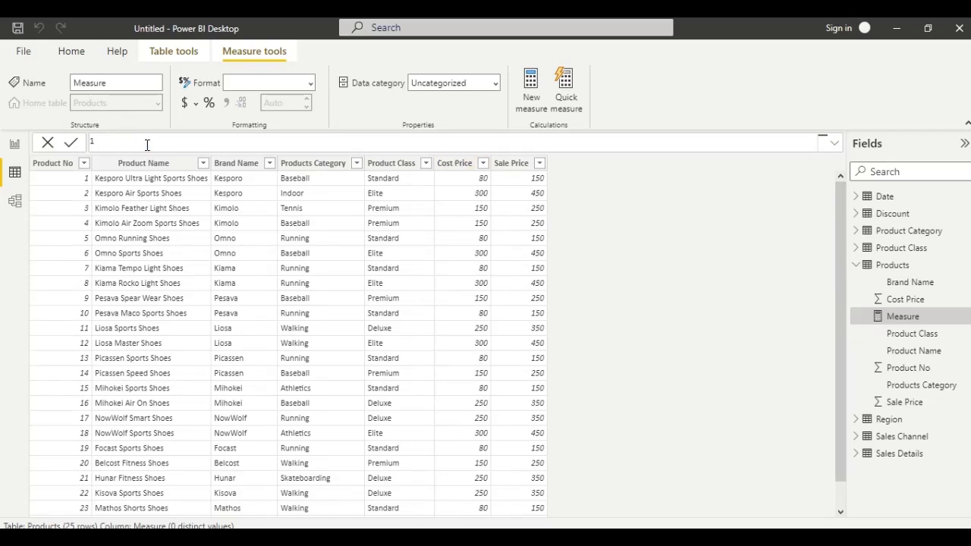
{"action": "type", "text": "min"}
{"action": "key", "text": "BackSpace"}
{"action": "key", "text": "BackSpace"}
{"action": "key", "text": "BackSpace"}
{"action": "type", "text": "in cost price = MIN("}
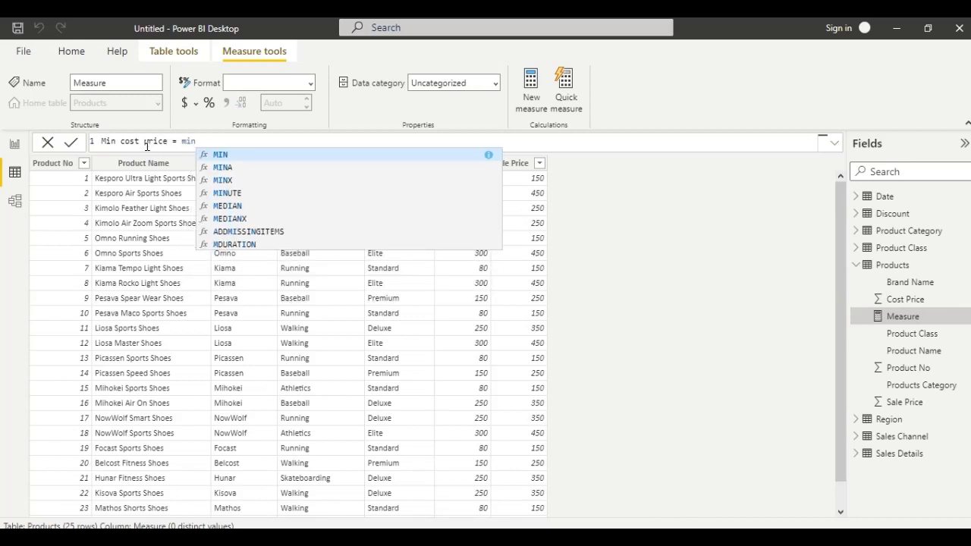
- Complete the MIN formula with the 'Products'[Cost Price] column as its argument and commit the measure
{"action": "type", "text": "'"}
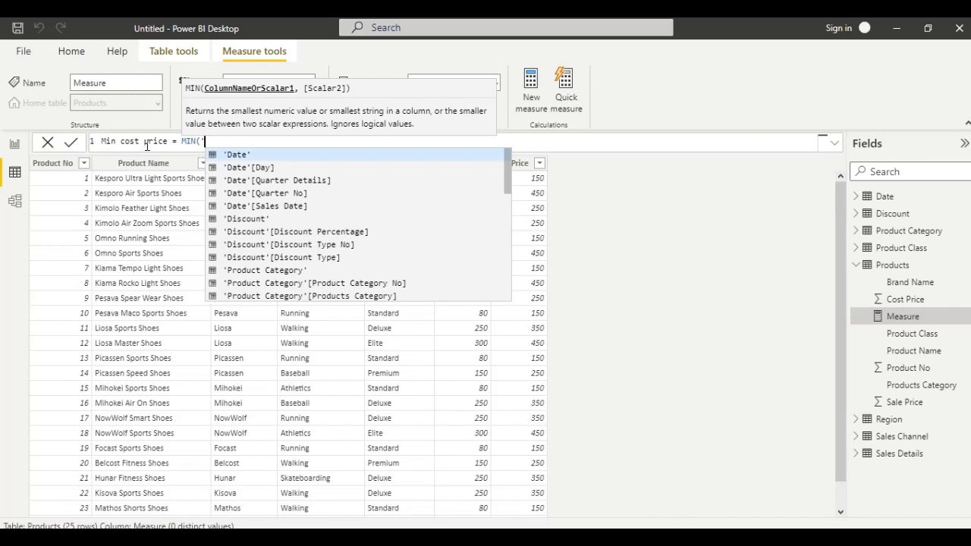
{"action": "type", "text": "p"}
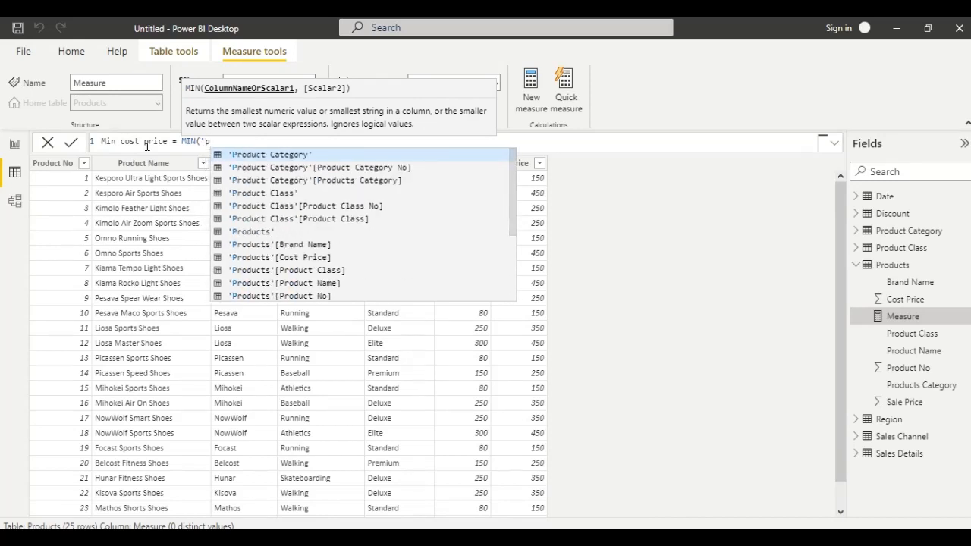
{"action": "key", "text": "Down"}
{"action": "key", "text": "Down"}
{"action": "key", "text": "Down"}
{"action": "key", "text": "Down"}
{"action": "key", "text": "Down"}
{"action": "key", "text": "Down"}
{"action": "key", "text": "Down"}
{"action": "key", "text": "Down"}
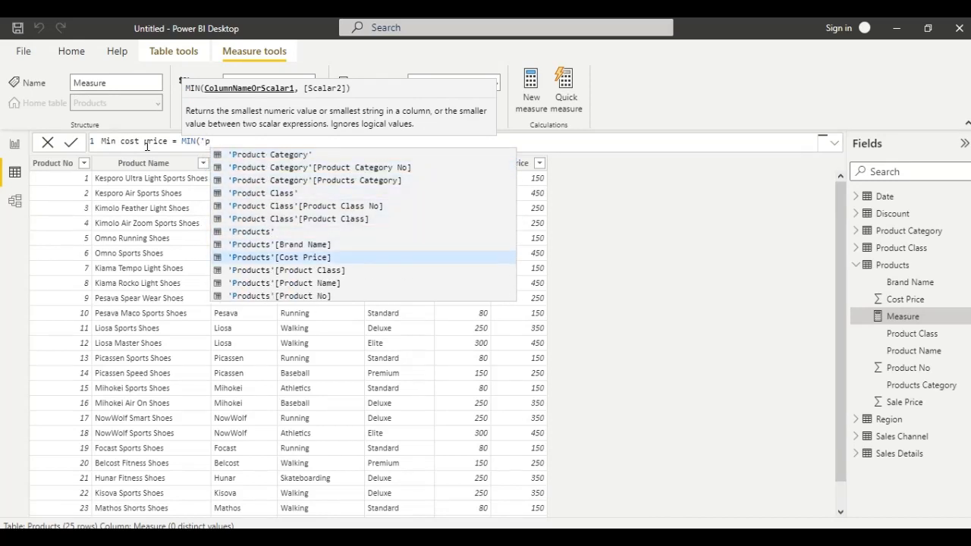
{"action": "key", "text": "Tab"}
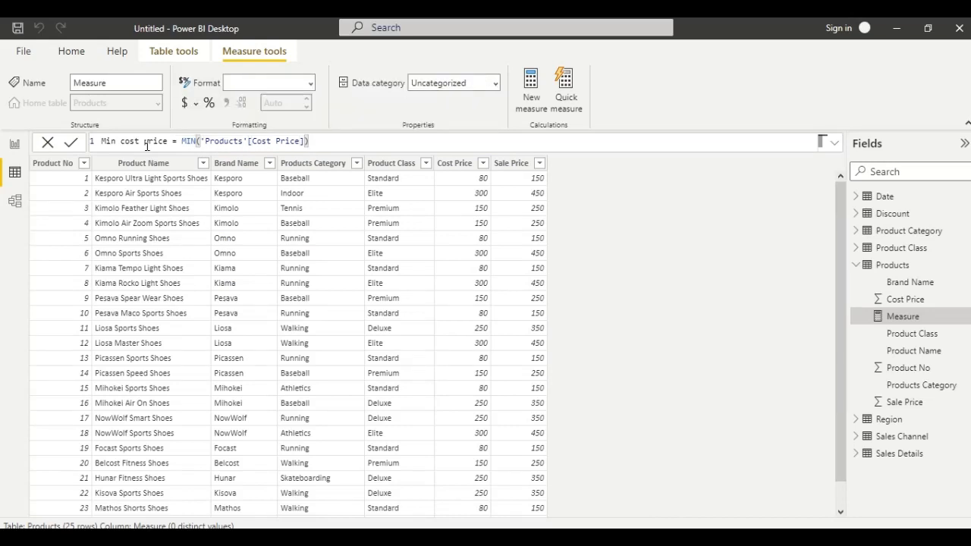
{"action": "type", "text": ")"}
{"action": "key", "text": "Return"}
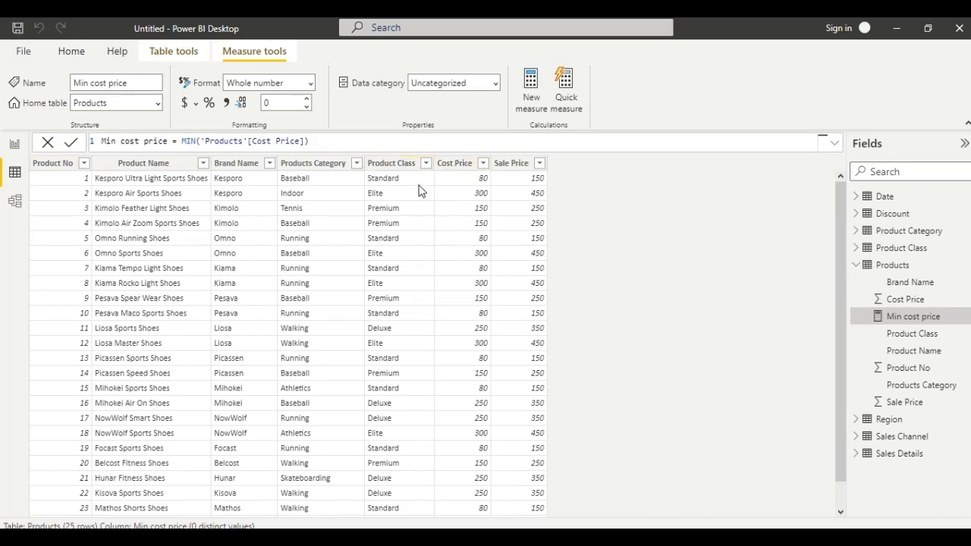
- Add a card visual showing the Min cost price measure to the report page
{"action": "left_click", "coordinate": [15, 146]}
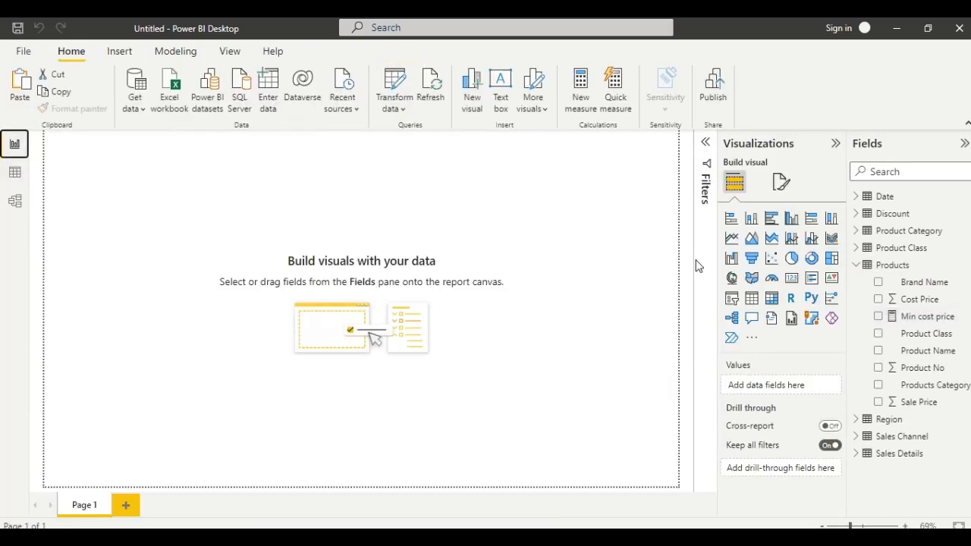
{"action": "left_click", "coordinate": [792, 282]}
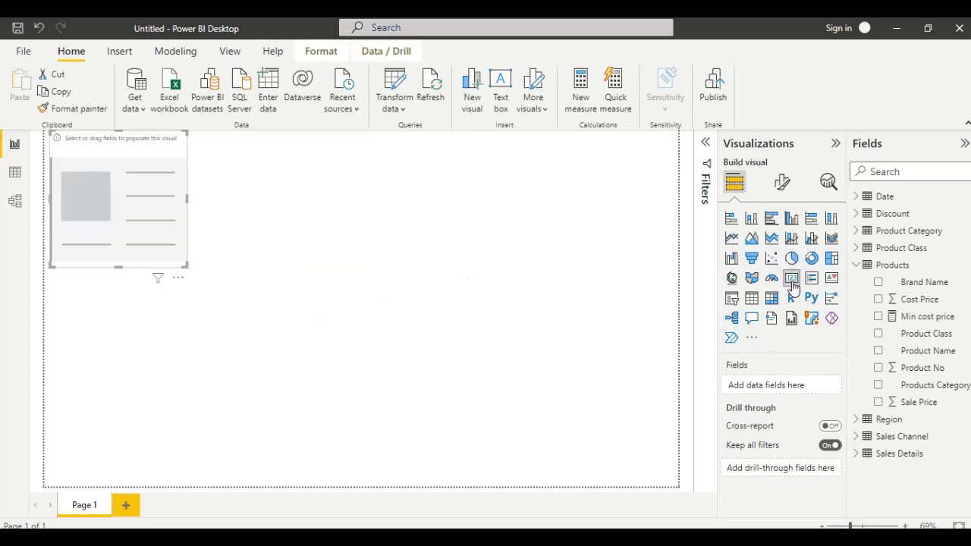
{"action": "left_click", "coordinate": [878, 317]}
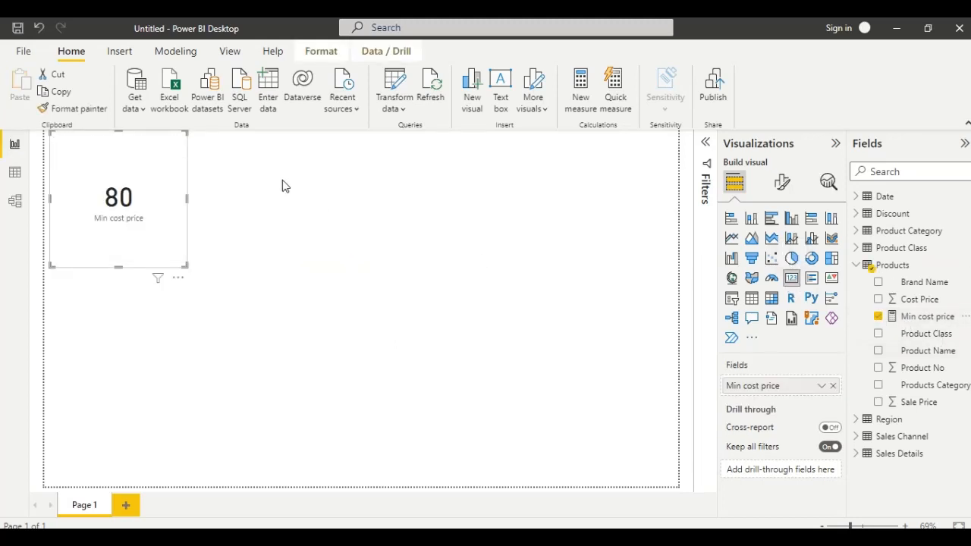
{"action": "left_click", "coordinate": [321, 234]}
- Create another measure in the Products table in the data view and start its formula as "Max Cost Price = MAX("
{"action": "left_click", "coordinate": [15, 172]}
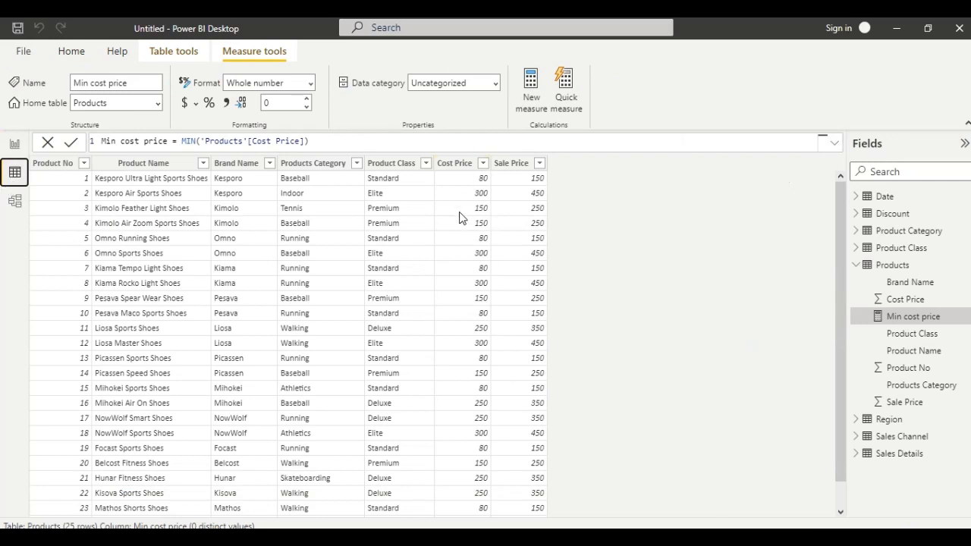
{"action": "left_click", "coordinate": [877, 267]}
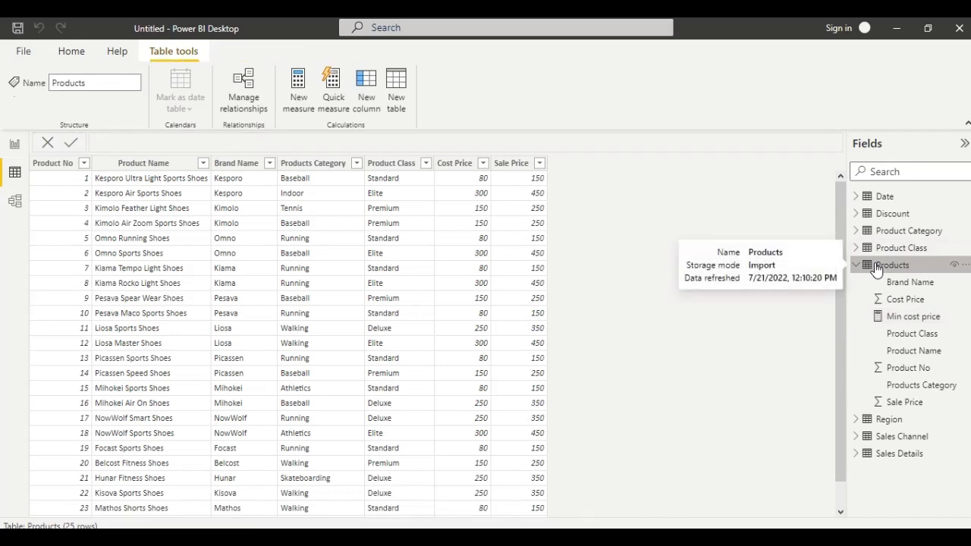
{"action": "right_click", "coordinate": [875, 266]}
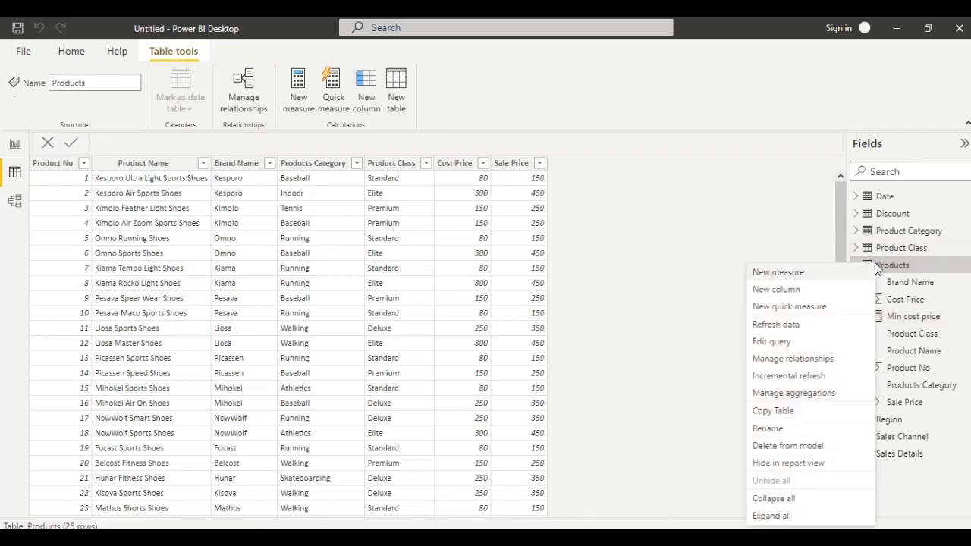
{"action": "left_click", "coordinate": [815, 274]}
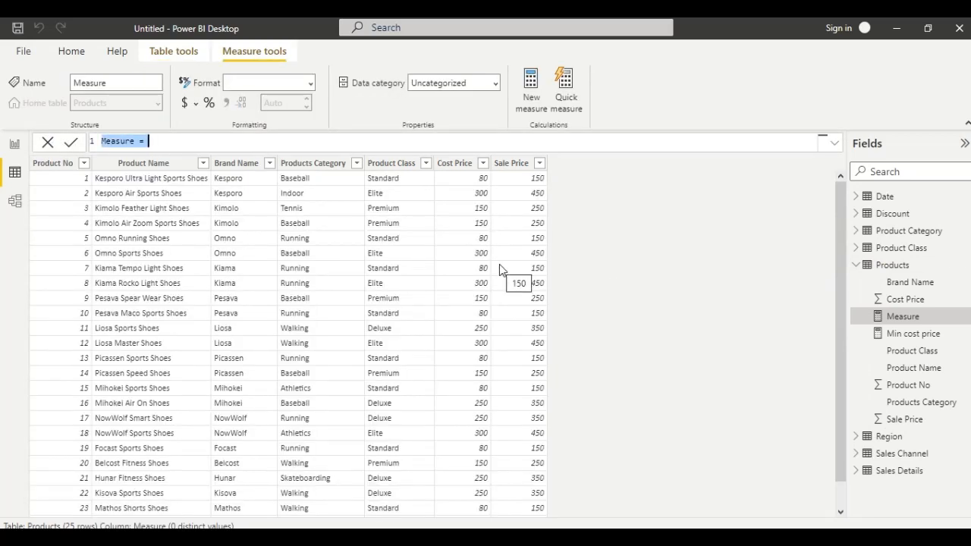
{"action": "type", "text": "ma"}
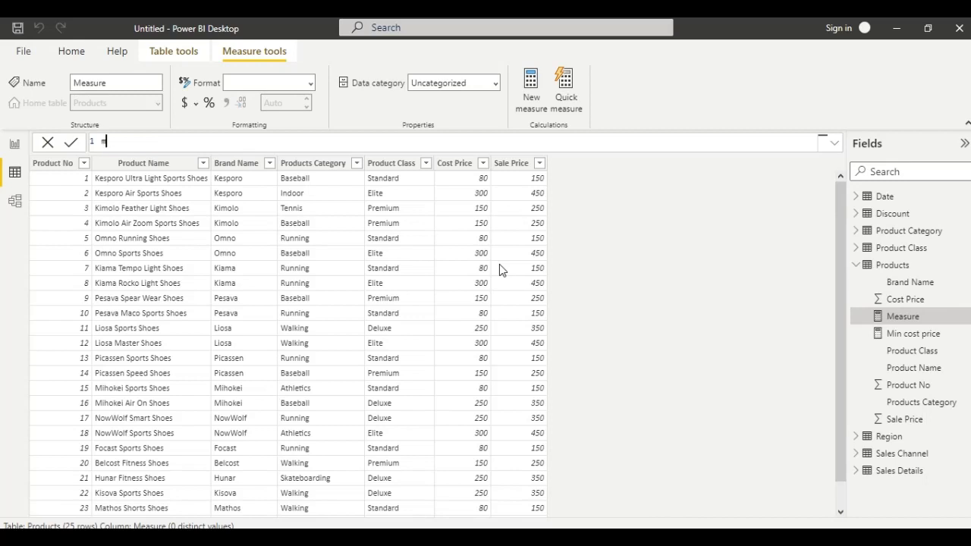
{"action": "type", "text": "ax Cost Price = max"}
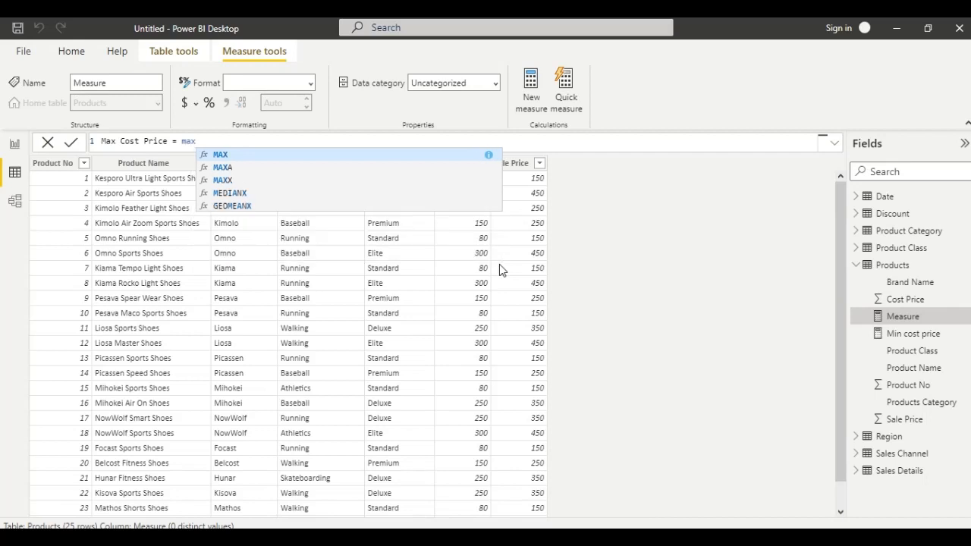
{"action": "key", "text": "Tab"}
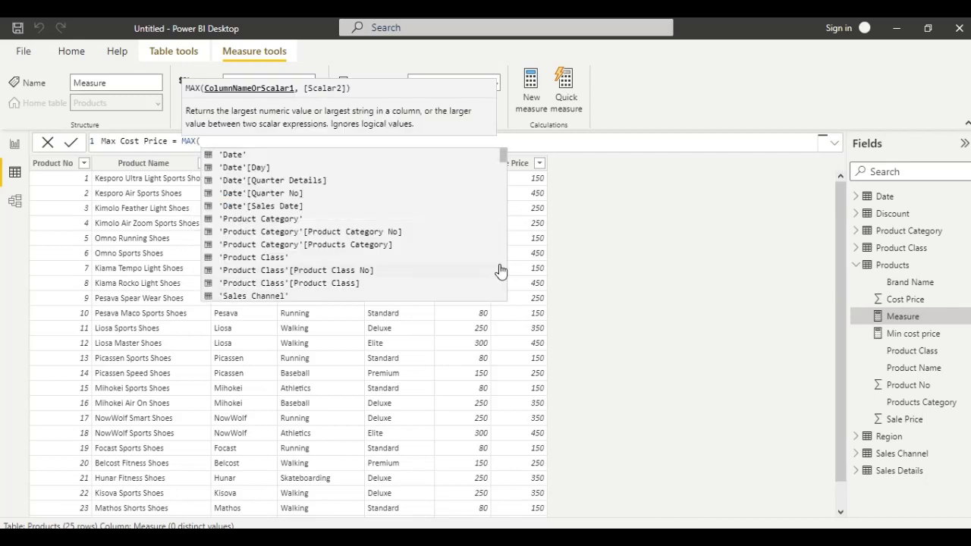
- Complete the MAX formula with the 'Products'[Cost Price] column as its argument and commit the measure
{"action": "scroll", "coordinate": [501, 271], "scroll_direction": "down", "scroll_amount": 7}
{"action": "key", "text": "Up"}
{"action": "key", "text": "Up"}
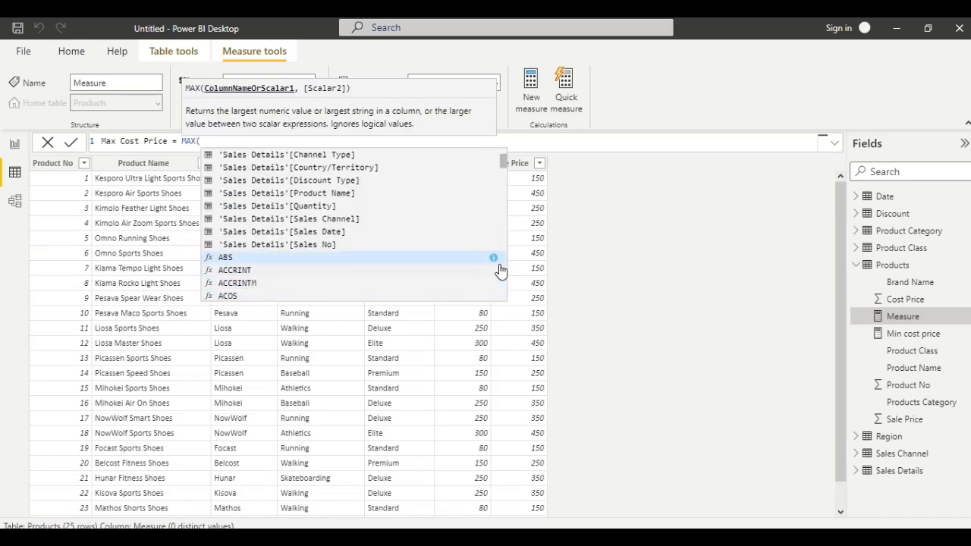
{"action": "type", "text": "'p"}
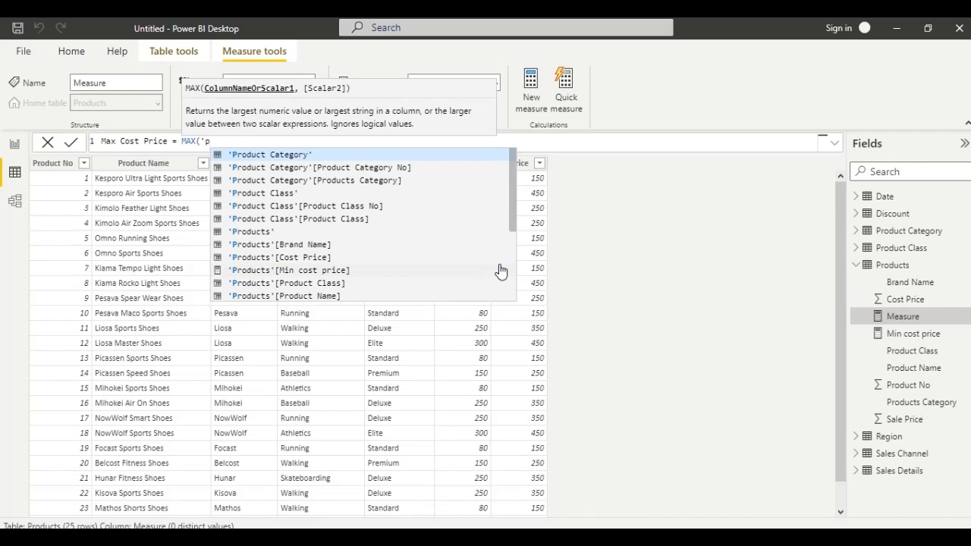
{"action": "key", "text": "Down"}
{"action": "key", "text": "Down"}
{"action": "key", "text": "Down"}
{"action": "key", "text": "Down"}
{"action": "key", "text": "Down"}
{"action": "key", "text": "Down"}
{"action": "key", "text": "Down"}
{"action": "key", "text": "Down"}
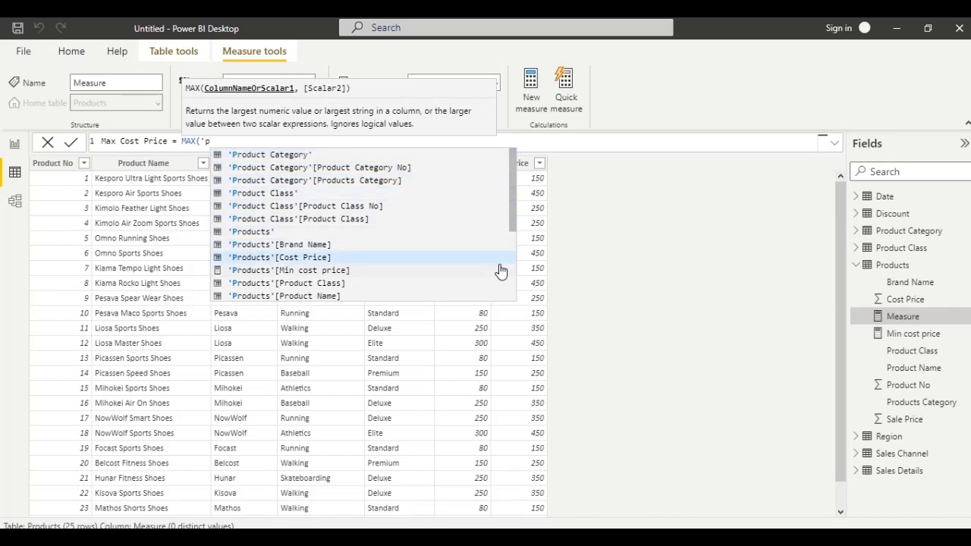
{"action": "key", "text": "Tab"}
{"action": "type", "text": ")"}
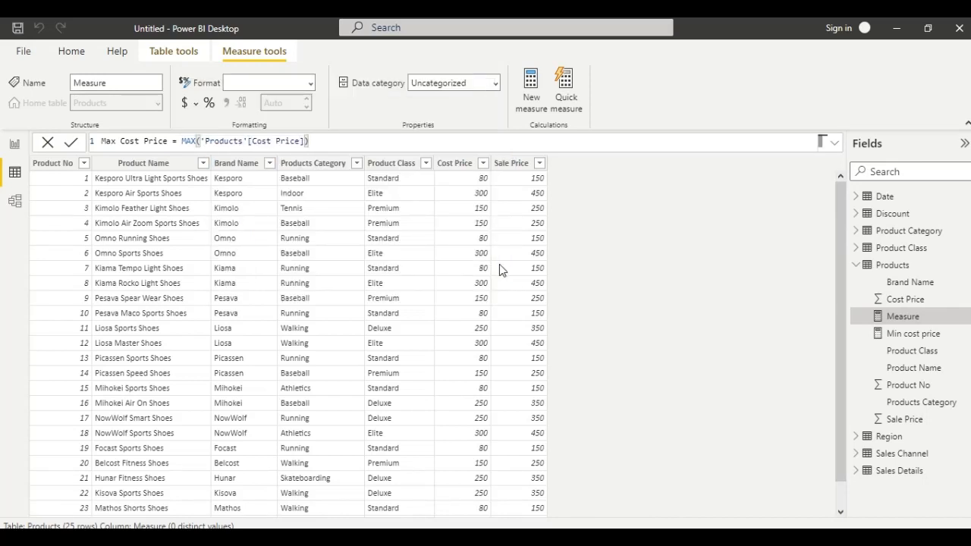
{"action": "key", "text": "Return"}
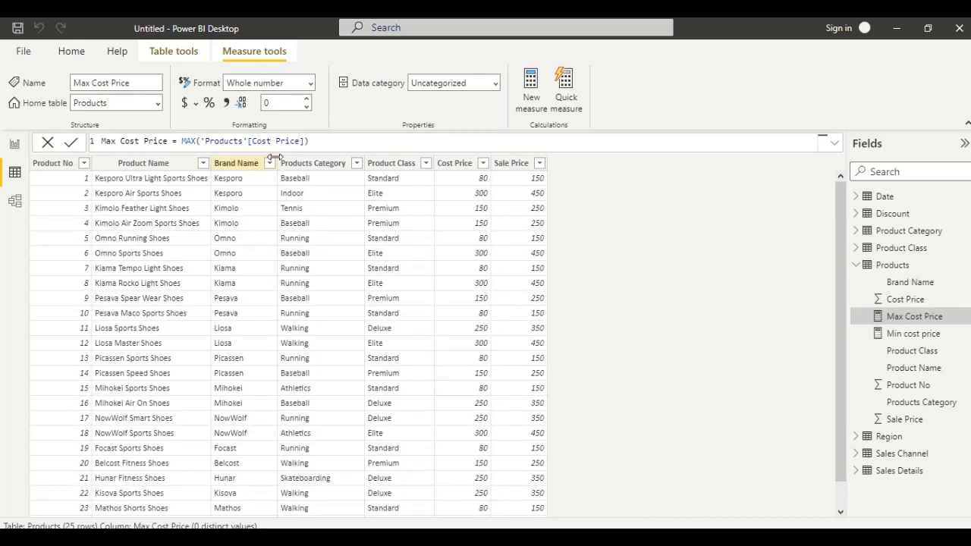
- Add a second card visual to the report page showing the Max Cost Price measure
{"action": "left_click", "coordinate": [15, 144]}
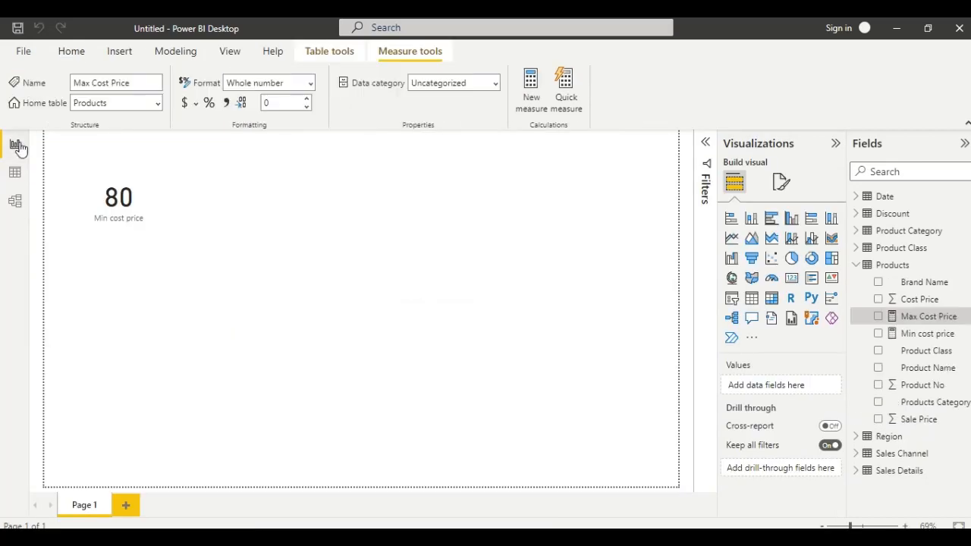
{"action": "left_click", "coordinate": [810, 279]}
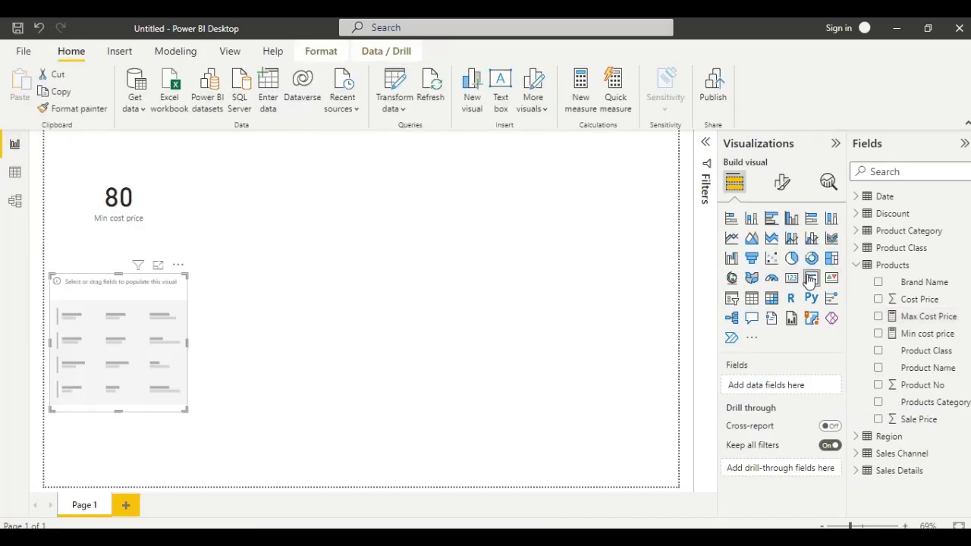
{"action": "left_click", "coordinate": [791, 282]}
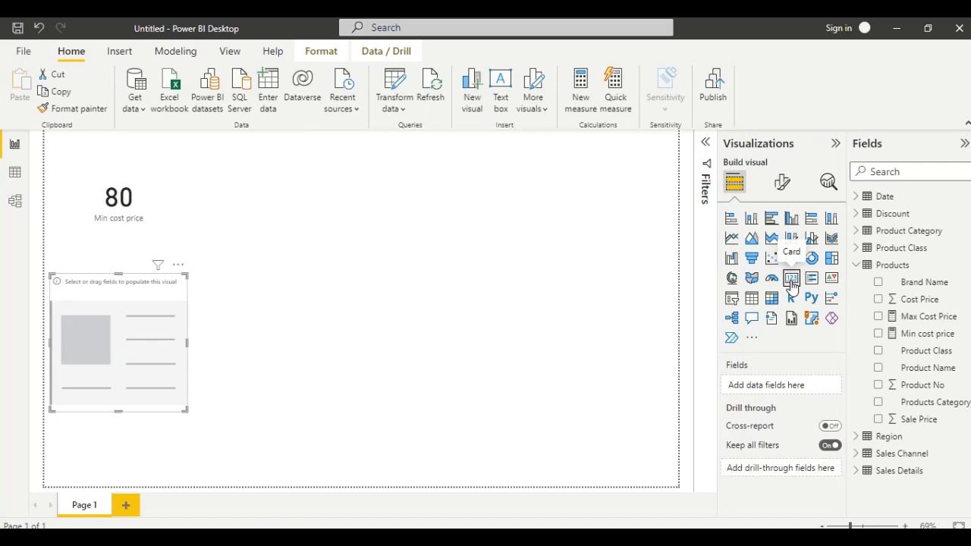
{"action": "left_click", "coordinate": [878, 317]}
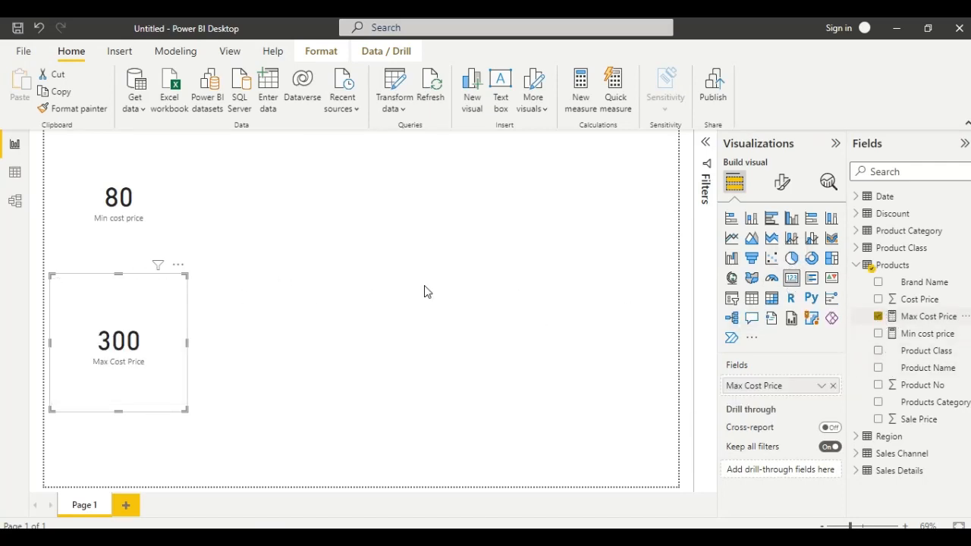
- Move the Max Cost Price card beside the Min cost price card and align it to the same height
{"action": "left_click_drag", "start_coordinate": [161, 315], "coordinate": [279, 177]}
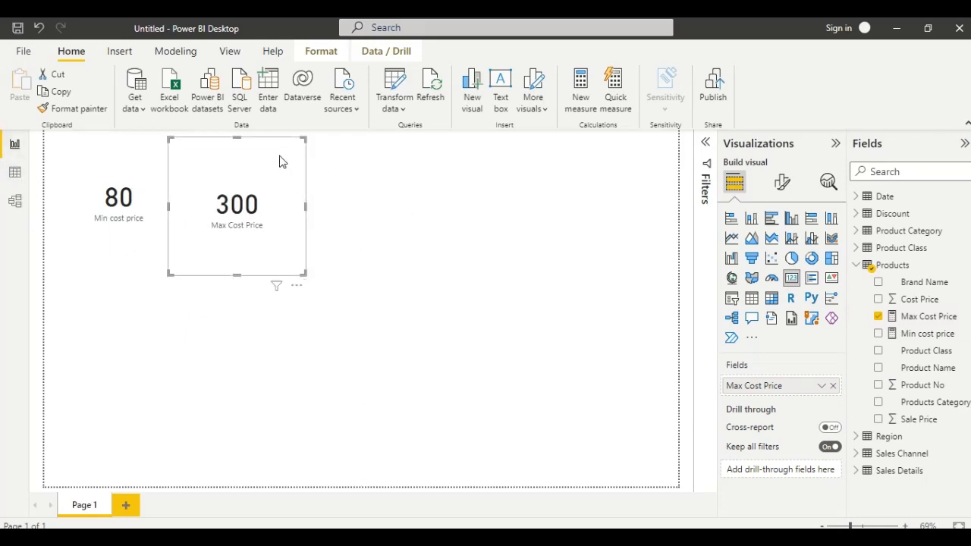
{"action": "left_click_drag", "start_coordinate": [279, 154], "coordinate": [279, 140]}
{"action": "left_click", "coordinate": [377, 175]}
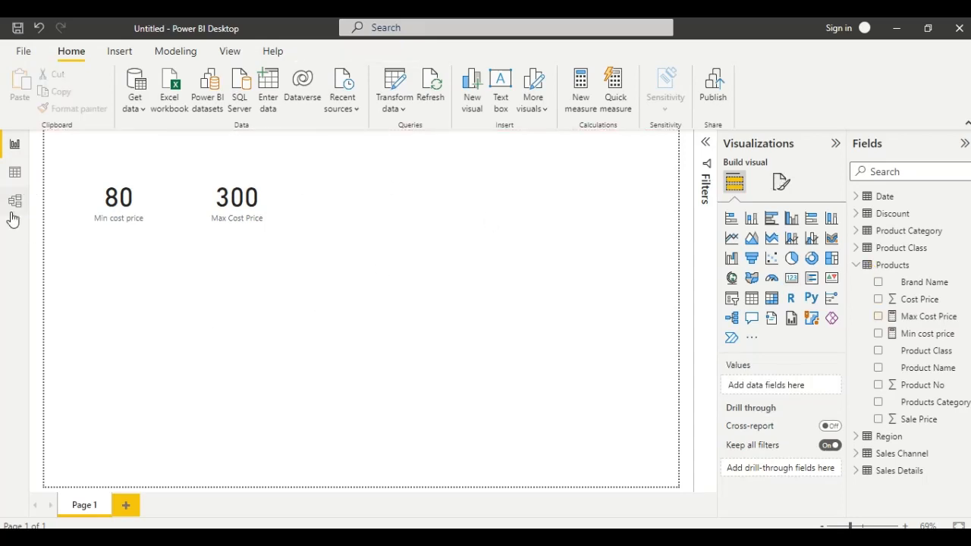
- Create a third measure in the Products table in the data view and start its formula as "Average cost price = AVERAGE("
{"action": "left_click", "coordinate": [14, 174]}
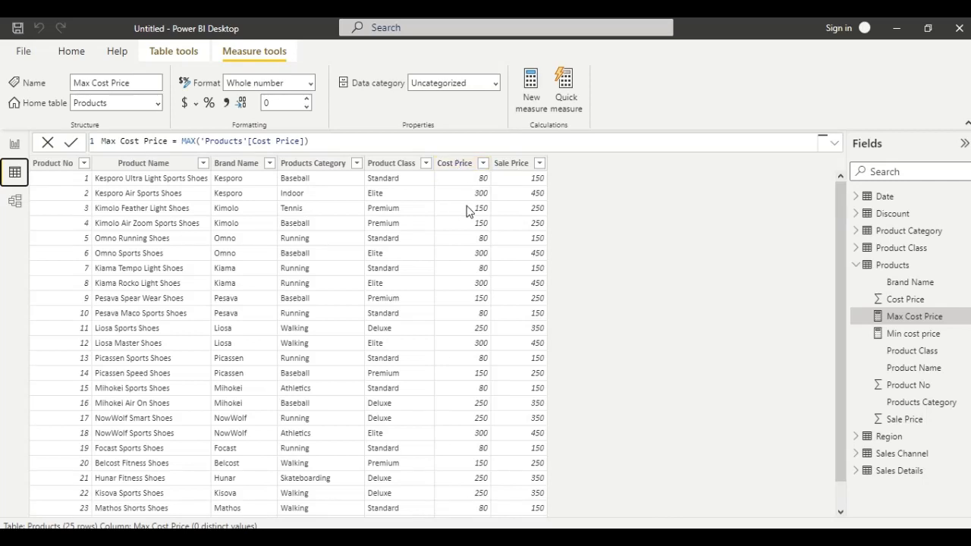
{"action": "left_click", "coordinate": [898, 267]}
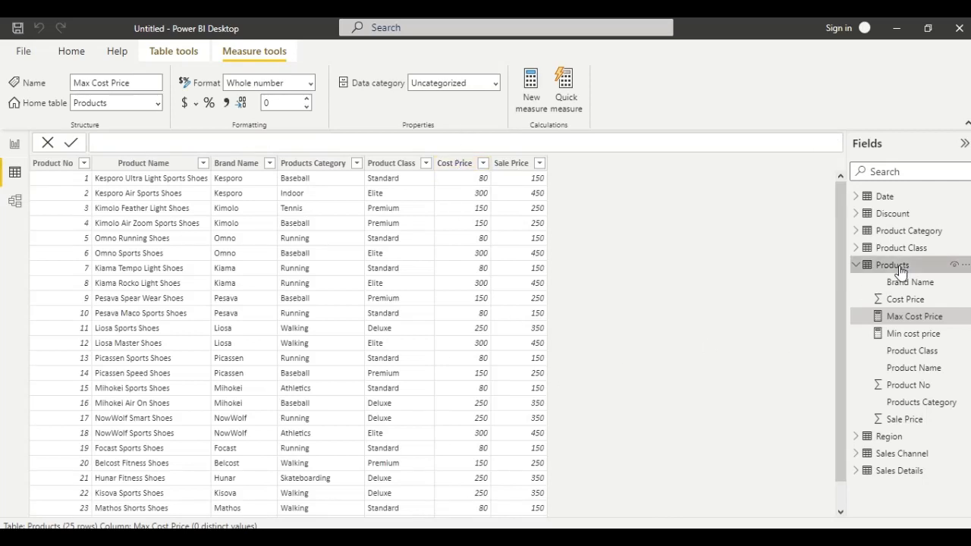
{"action": "right_click", "coordinate": [899, 266]}
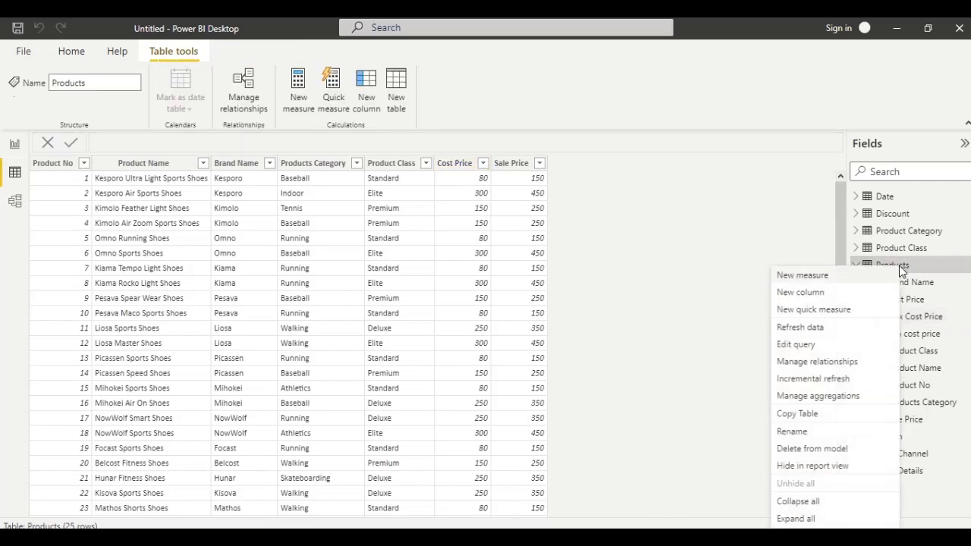
{"action": "left_click", "coordinate": [853, 279]}
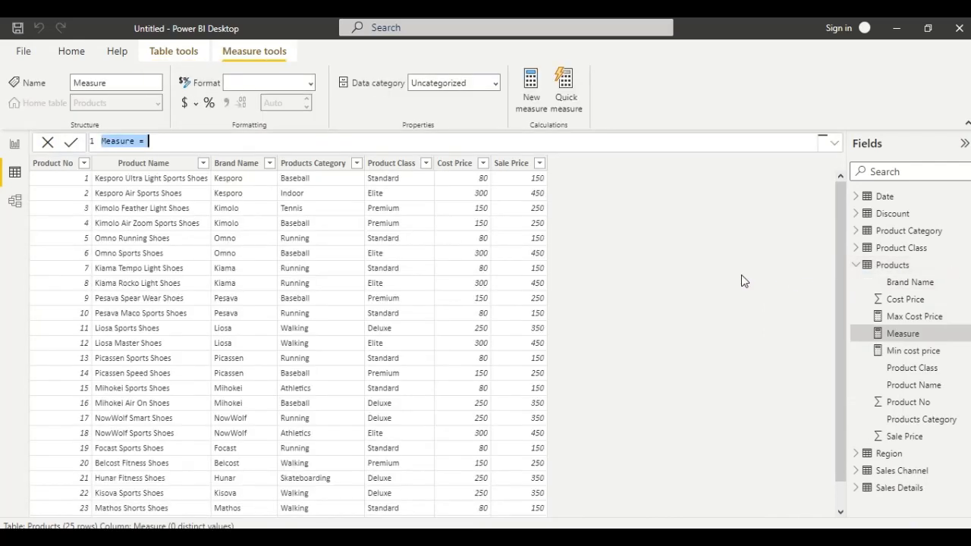
{"action": "type", "text": "Avera"}
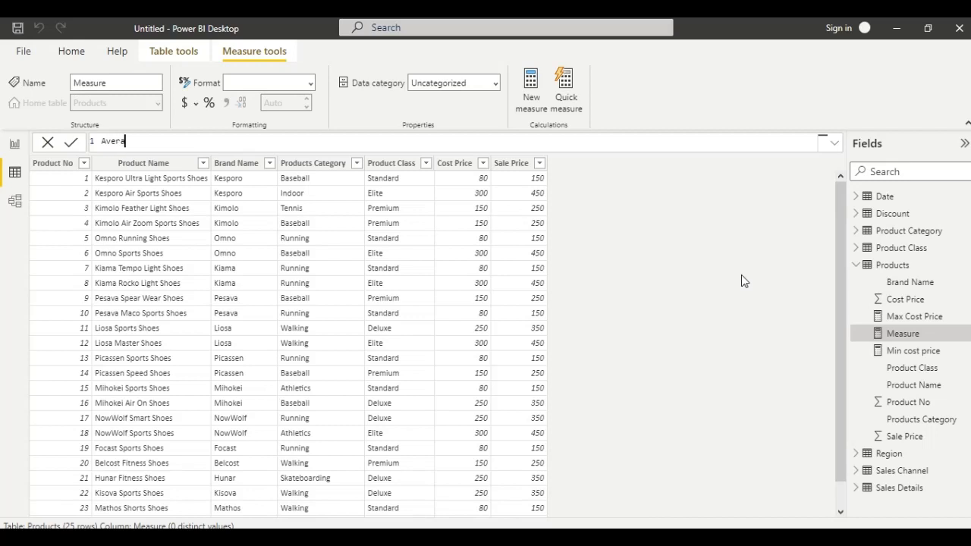
{"action": "type", "text": "ge cost price = av"}
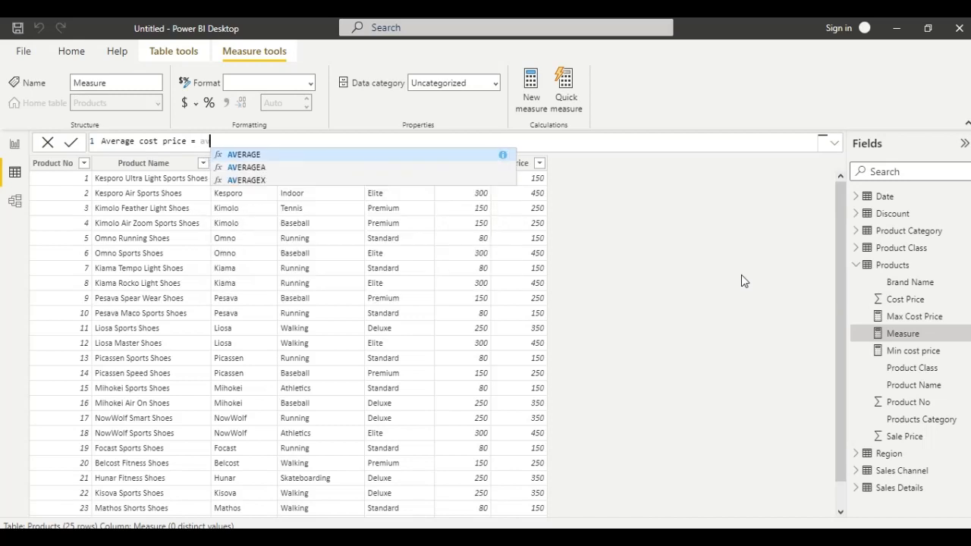
{"action": "key", "text": "Tab"}
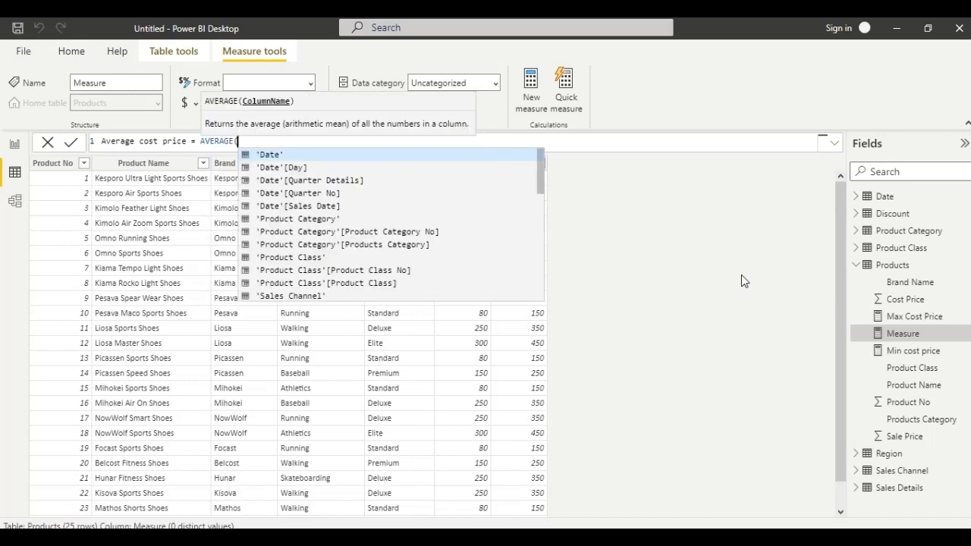
- Complete the AVERAGE formula with the 'Products'[Cost Price] column as its argument and commit the measure
{"action": "key", "text": "Down"}
{"action": "key", "text": "Down"}
{"action": "key", "text": "Down"}
{"action": "key", "text": "Down"}
{"action": "key", "text": "Down"}
{"action": "key", "text": "Down"}
{"action": "key", "text": "Down"}
{"action": "key", "text": "Down"}
{"action": "key", "text": "Down"}
{"action": "key", "text": "Down"}
{"action": "key", "text": "Down"}
{"action": "key", "text": "Down"}
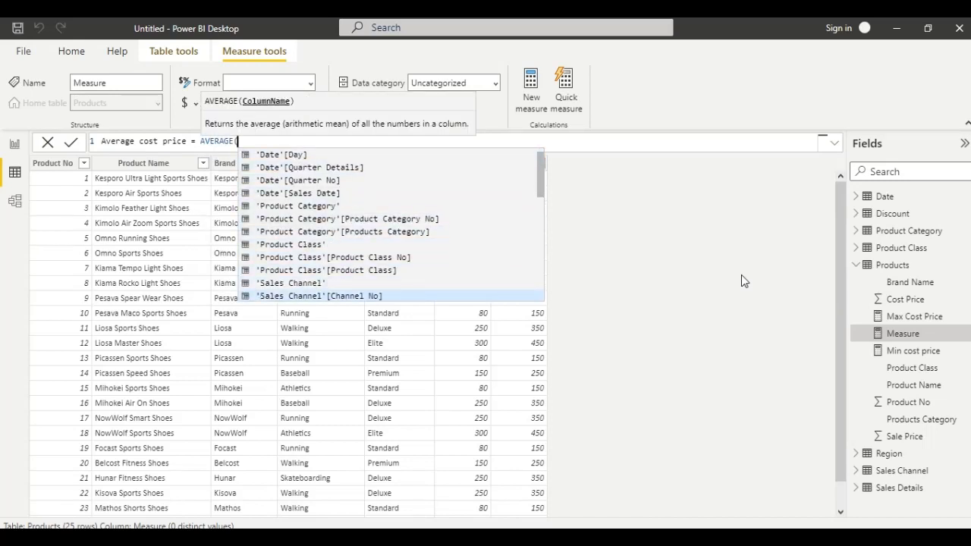
{"action": "key", "text": "Down"}
{"action": "key", "text": "Down"}
{"action": "key", "text": "Down"}
{"action": "key", "text": "Down"}
{"action": "type", "text": "'p"}
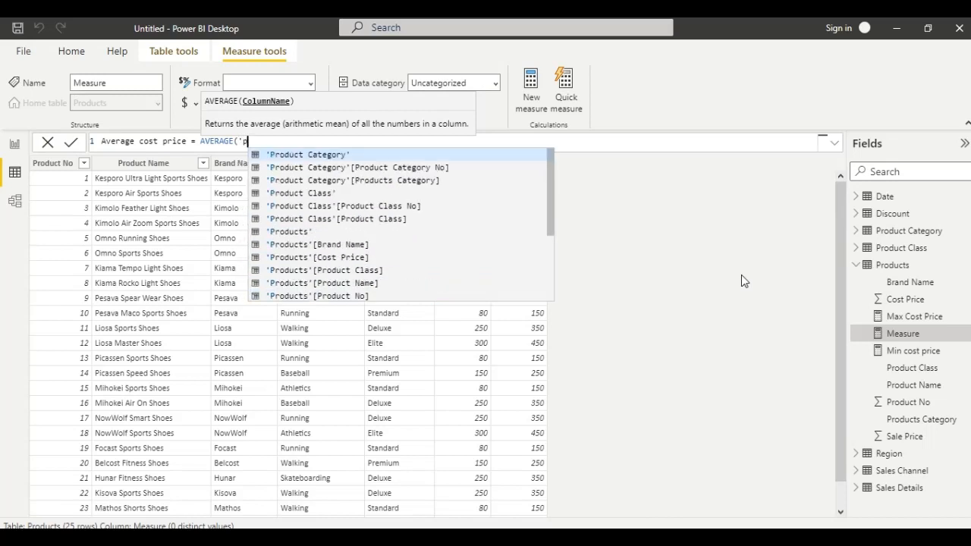
{"action": "key", "text": "Down"}
{"action": "key", "text": "Down"}
{"action": "key", "text": "Down"}
{"action": "key", "text": "Down"}
{"action": "key", "text": "Down"}
{"action": "key", "text": "Down"}
{"action": "key", "text": "Down"}
{"action": "key", "text": "Down"}
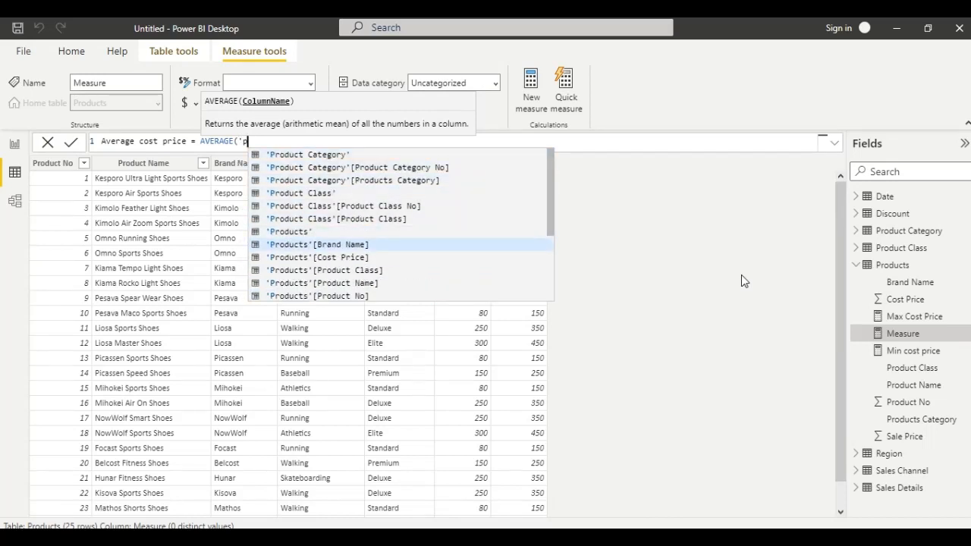
{"action": "key", "text": "Tab"}
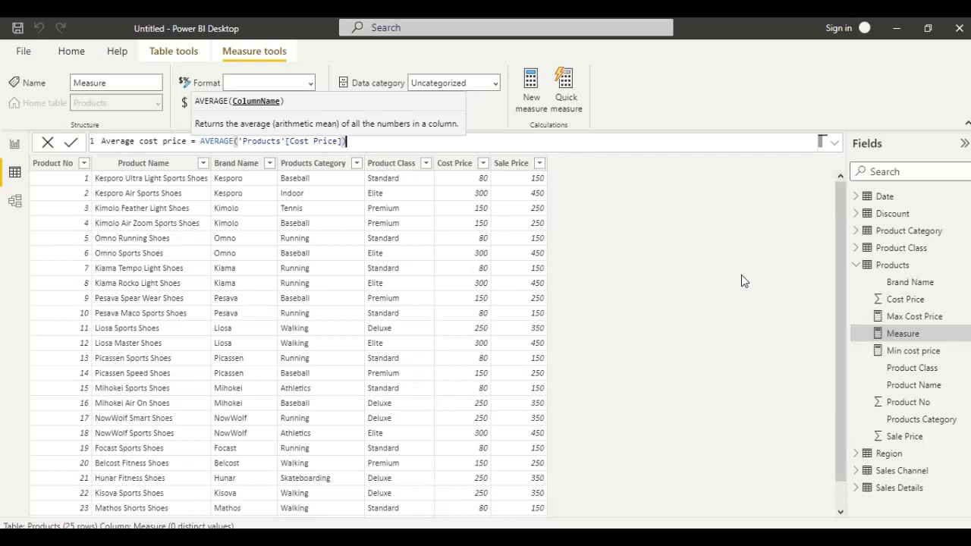
{"action": "type", "text": ")"}
{"action": "key", "text": "Return"}
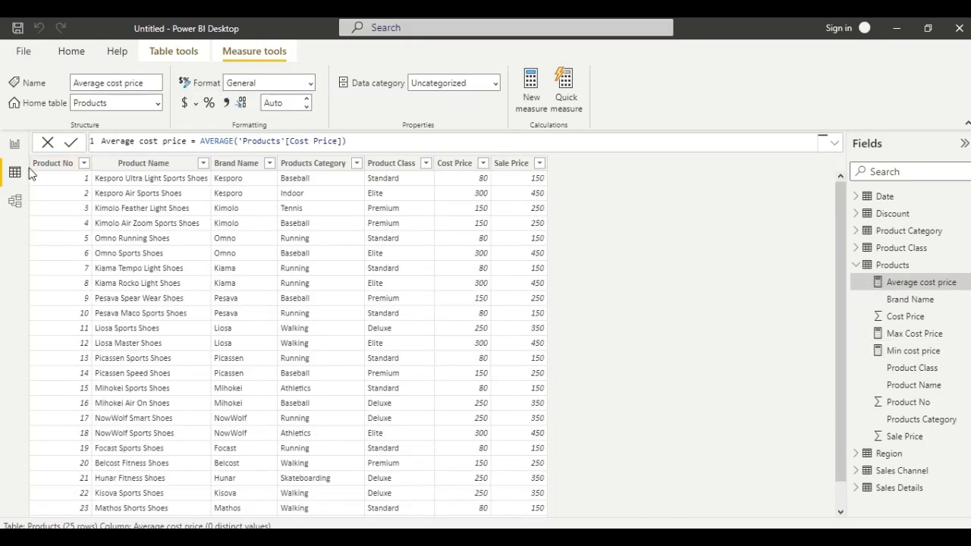
- Add a card showing the Average cost price measure to the report page, beside the Max Cost Price card and aligned with it
{"action": "left_click", "coordinate": [14, 144]}
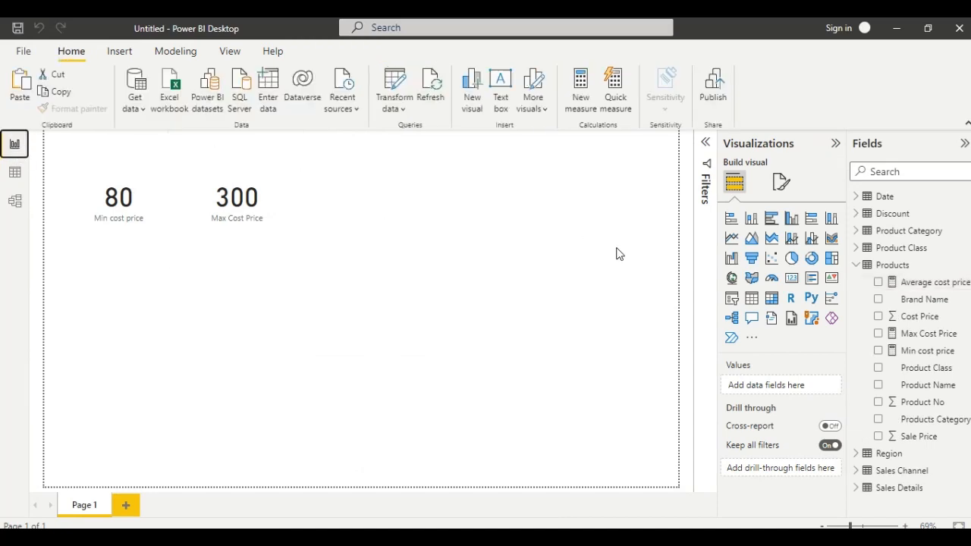
{"action": "left_click", "coordinate": [790, 277]}
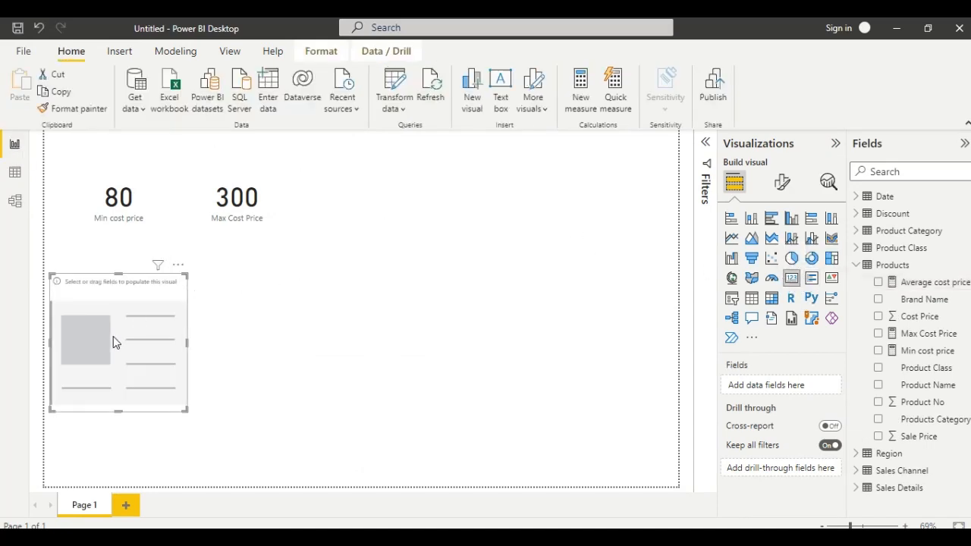
{"action": "left_click_drag", "start_coordinate": [113, 336], "coordinate": [350, 205]}
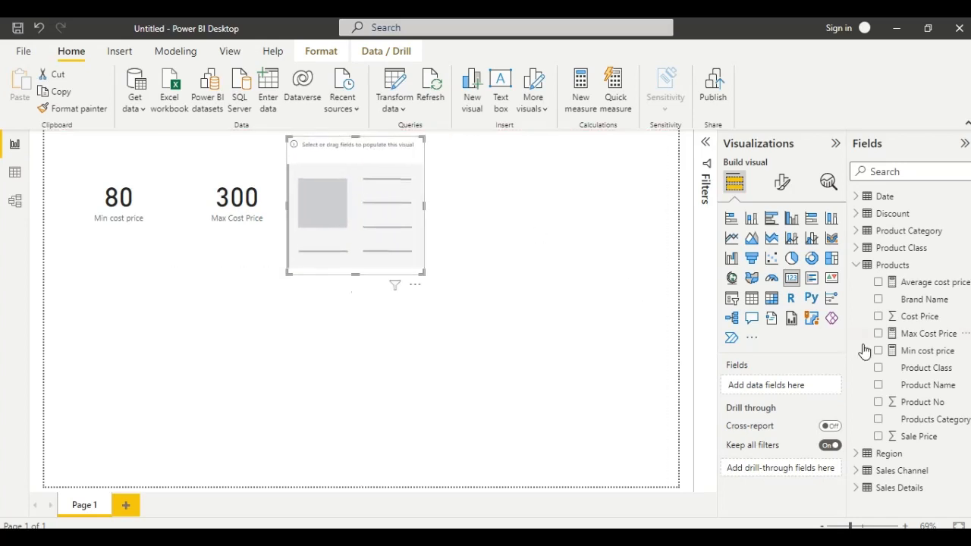
{"action": "left_click", "coordinate": [878, 281]}
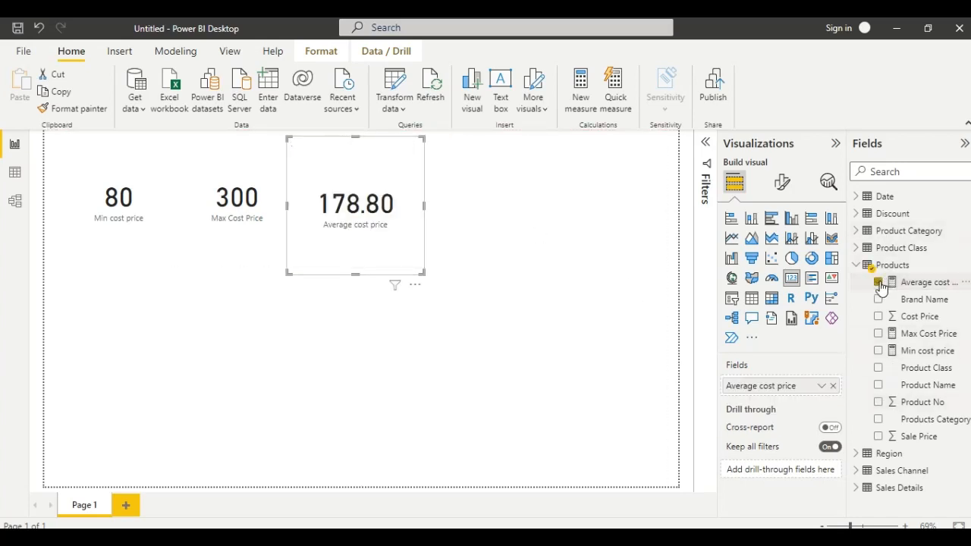
{"action": "left_click", "coordinate": [535, 250]}
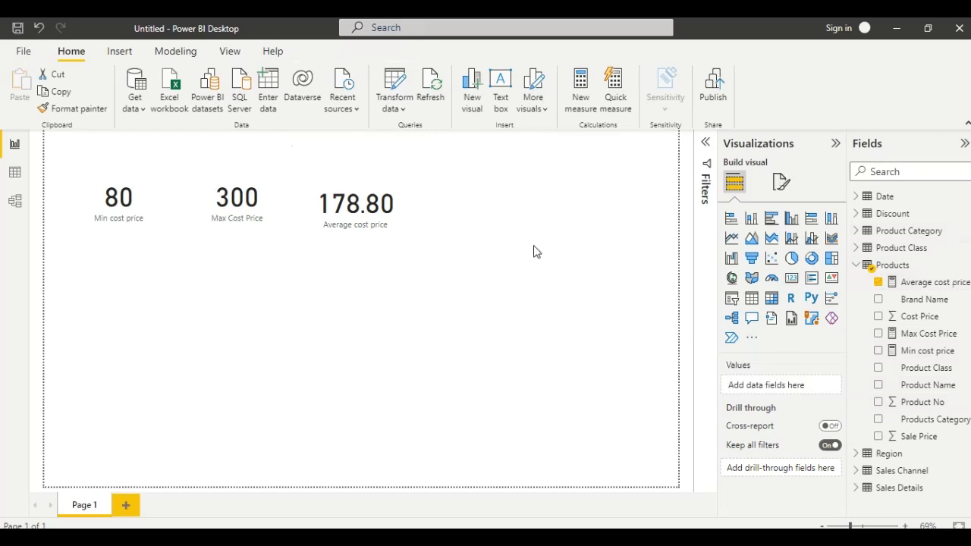
{"action": "left_click", "coordinate": [342, 157]}
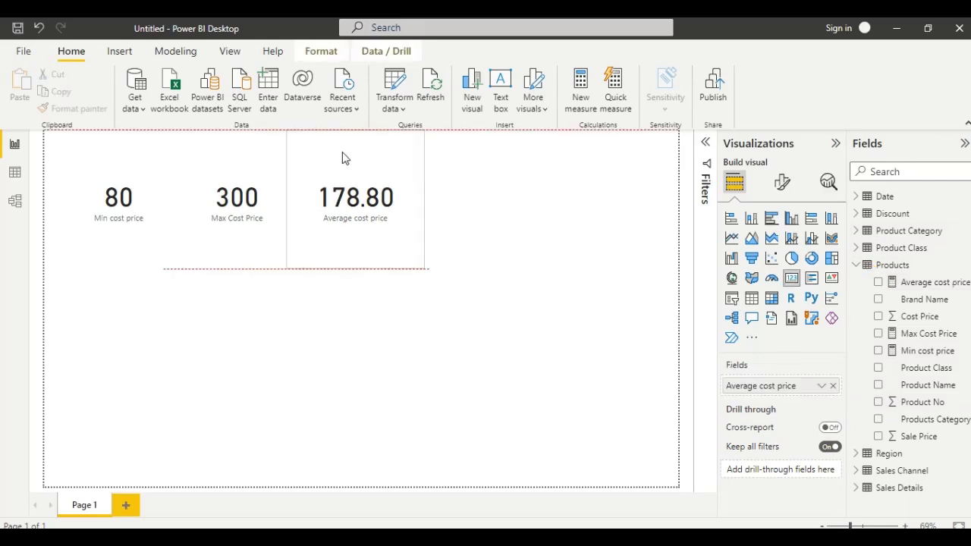
{"action": "left_click", "coordinate": [549, 247]}
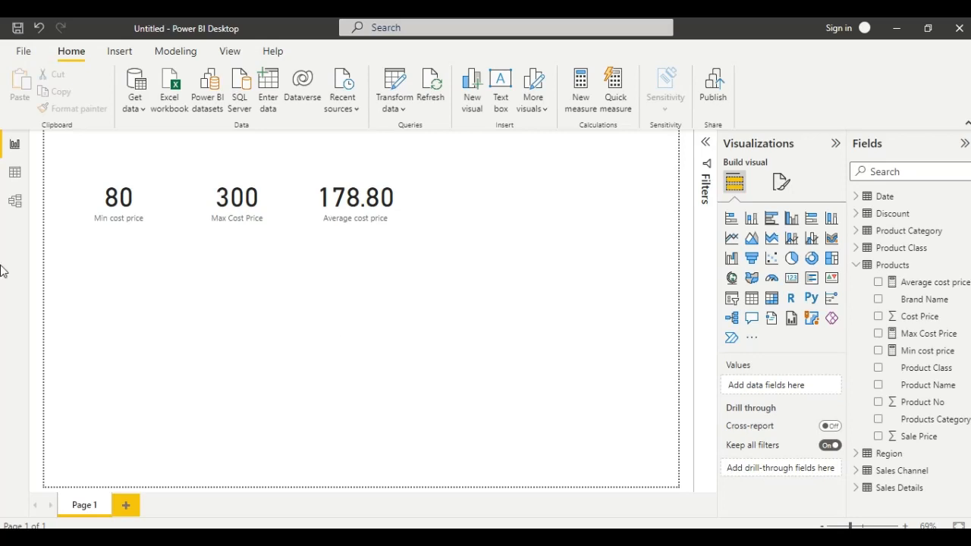
- Create a new measure in the Products table in the data view and start its formula as "Sum = SUM("
{"action": "left_click", "coordinate": [14, 175]}
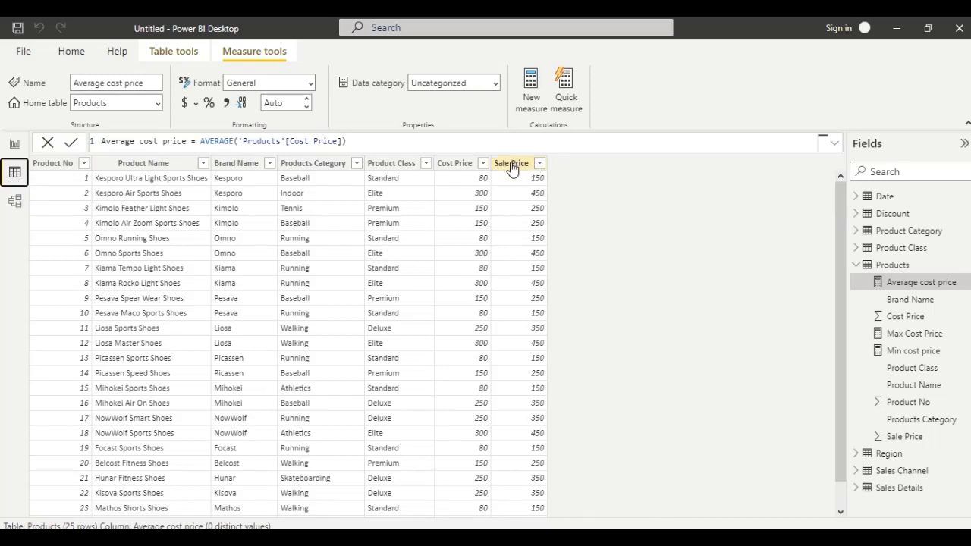
{"action": "left_click", "coordinate": [466, 168]}
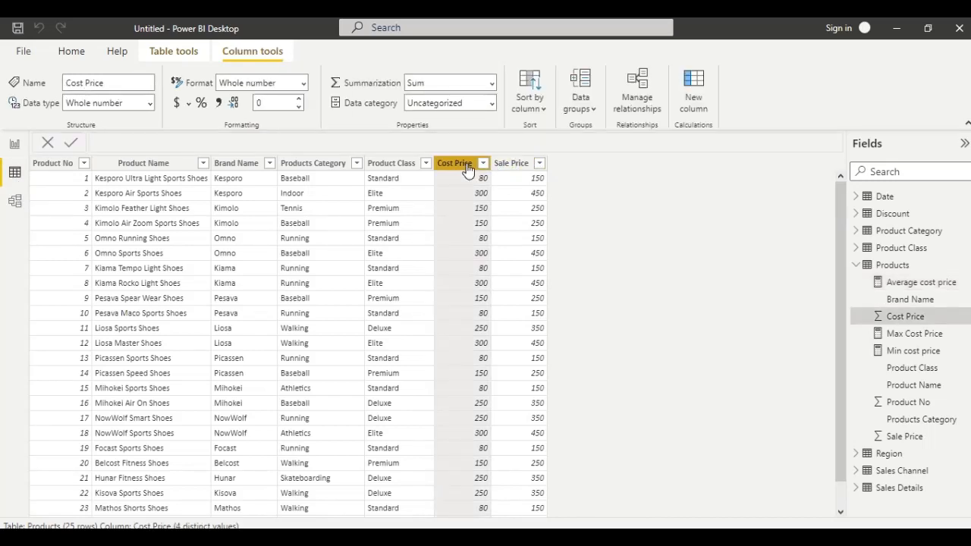
{"action": "left_click", "coordinate": [526, 165]}
{"action": "left_click", "coordinate": [876, 270]}
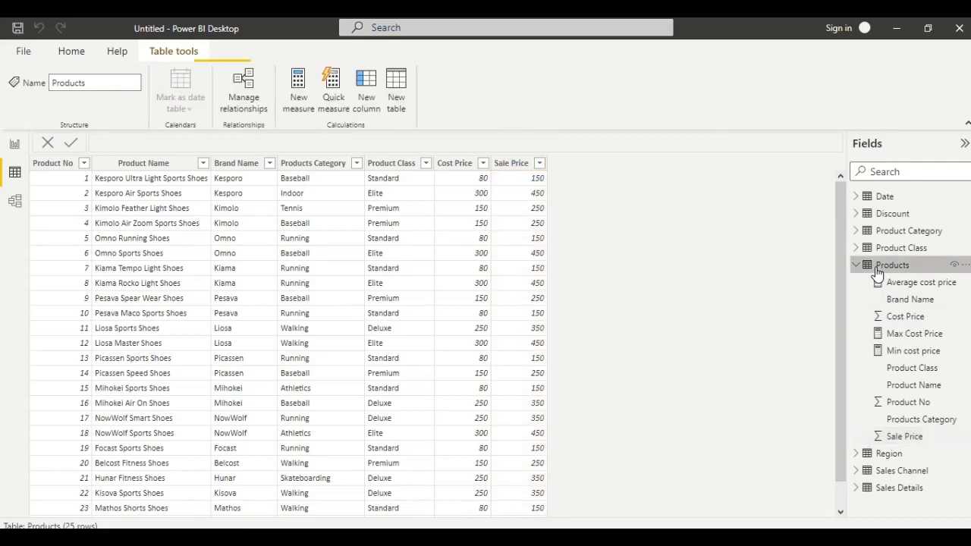
{"action": "right_click", "coordinate": [875, 267]}
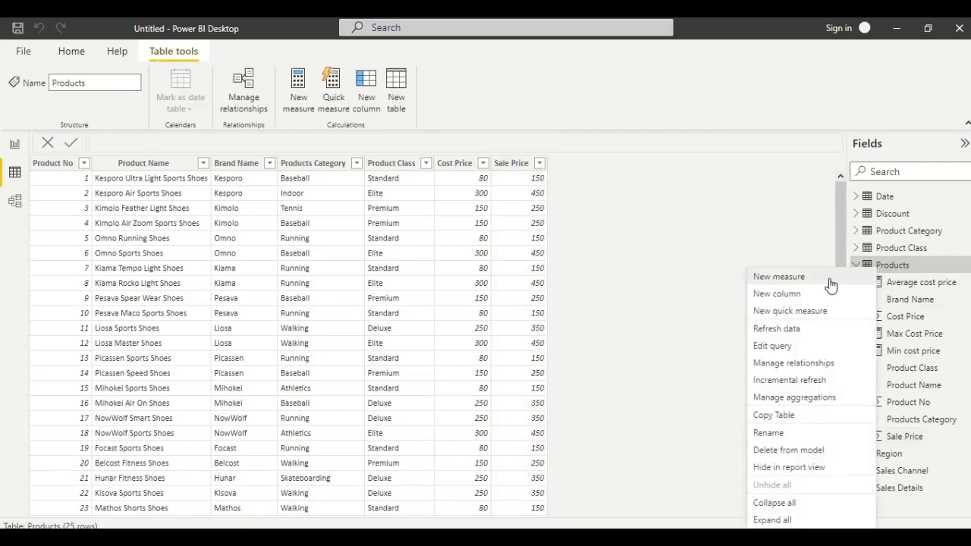
{"action": "key", "text": "Escape"}
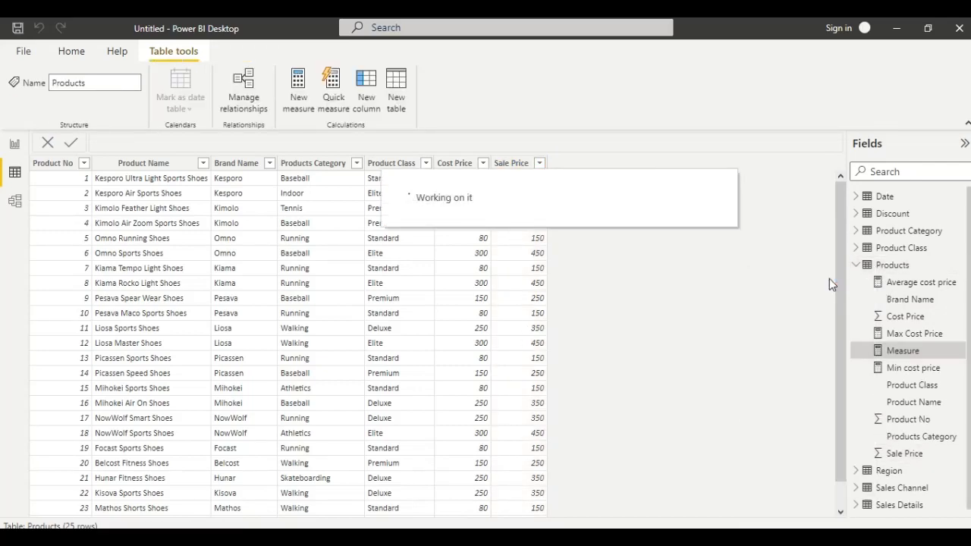
{"action": "key", "text": "ctrl+a"}
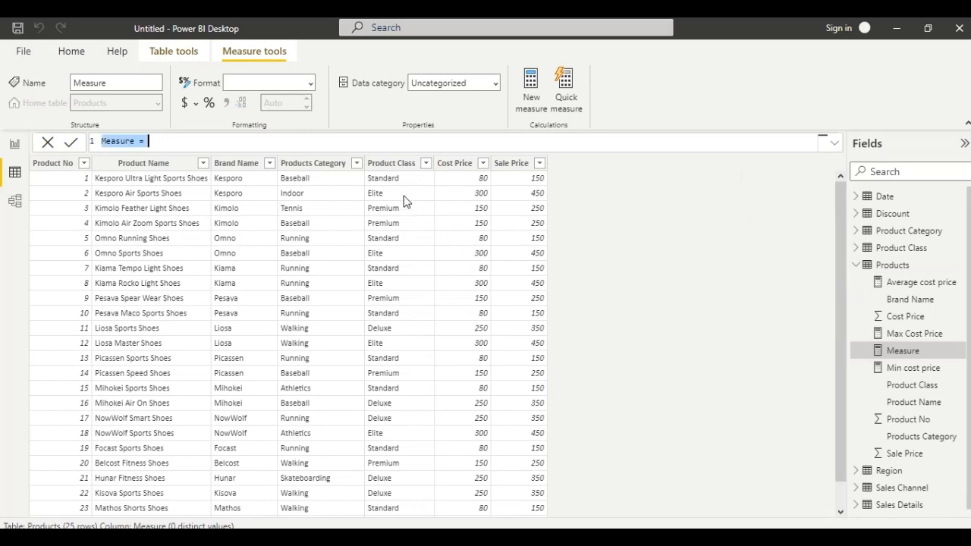
{"action": "key", "text": "BackSpace"}
{"action": "type", "text": "Sum ="}
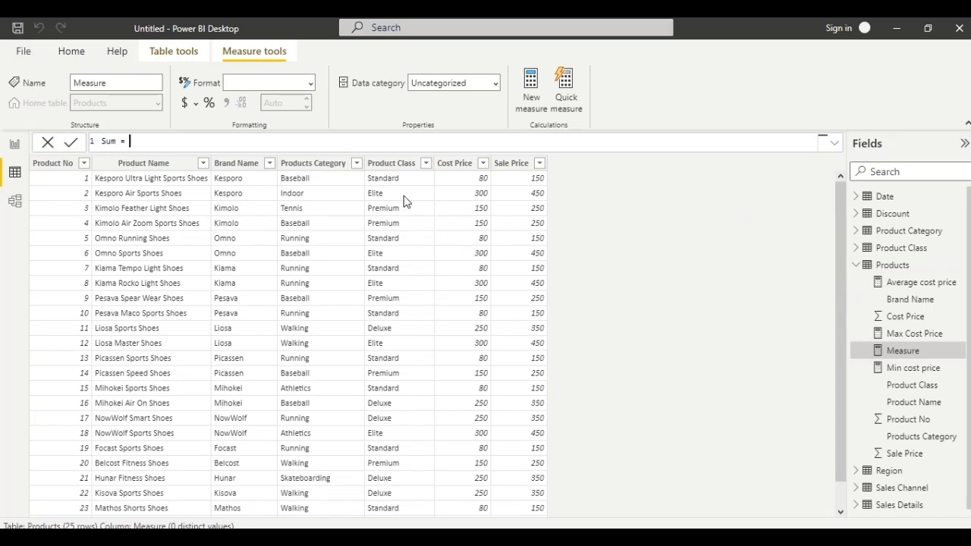
{"action": "type", "text": " sum"}
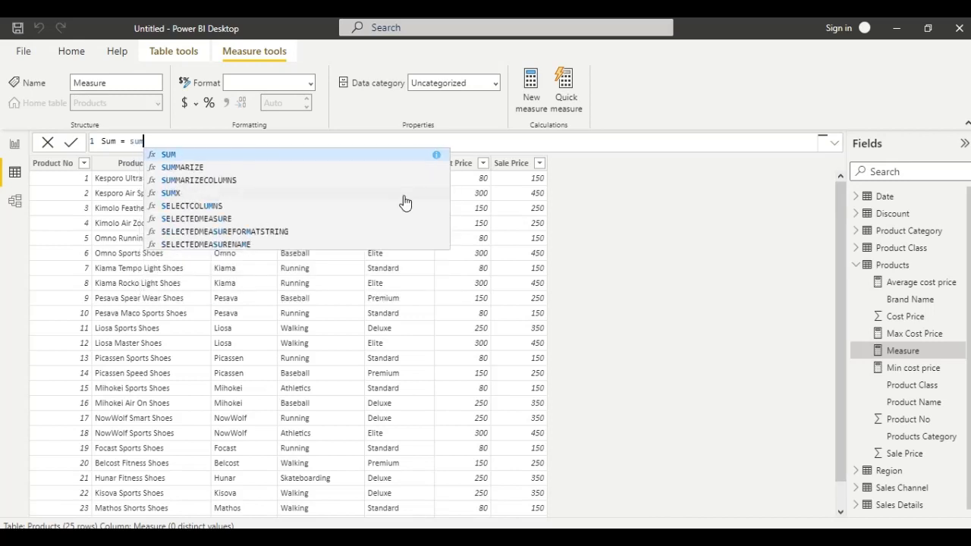
{"action": "key", "text": "Tab"}
- Complete the SUM formula with the 'Products'[Cost Price] column as its argument and commit the measure
{"action": "type", "text": "'p"}
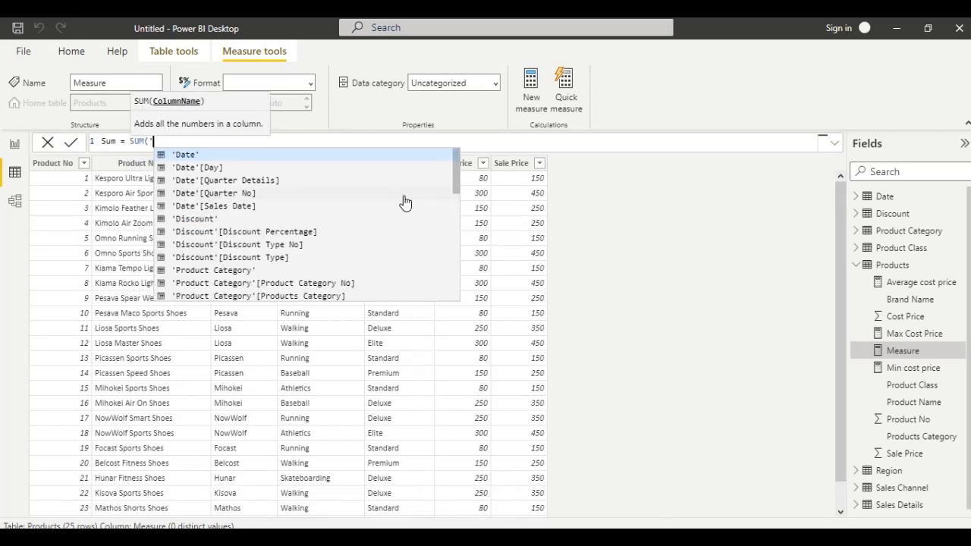
{"action": "key", "text": "Down"}
{"action": "key", "text": "Down"}
{"action": "key", "text": "Down"}
{"action": "key", "text": "Down"}
{"action": "key", "text": "Down"}
{"action": "key", "text": "Down"}
{"action": "key", "text": "Down"}
{"action": "key", "text": "Down"}
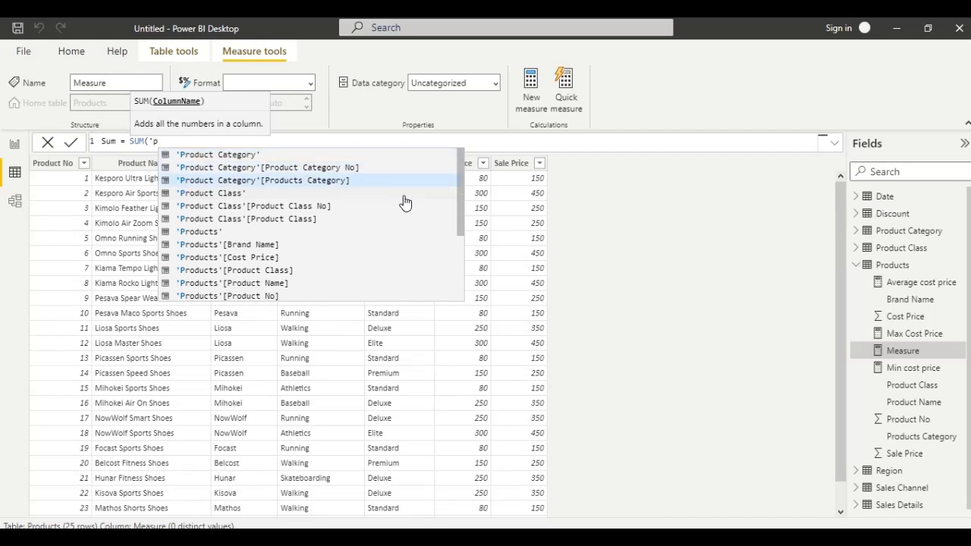
{"action": "key", "text": "Tab"}
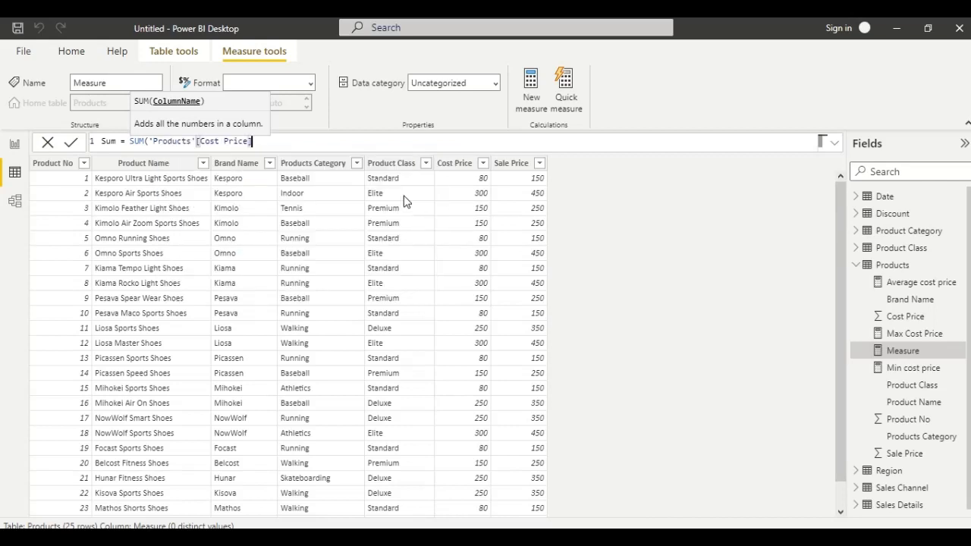
{"action": "type", "text": ")"}
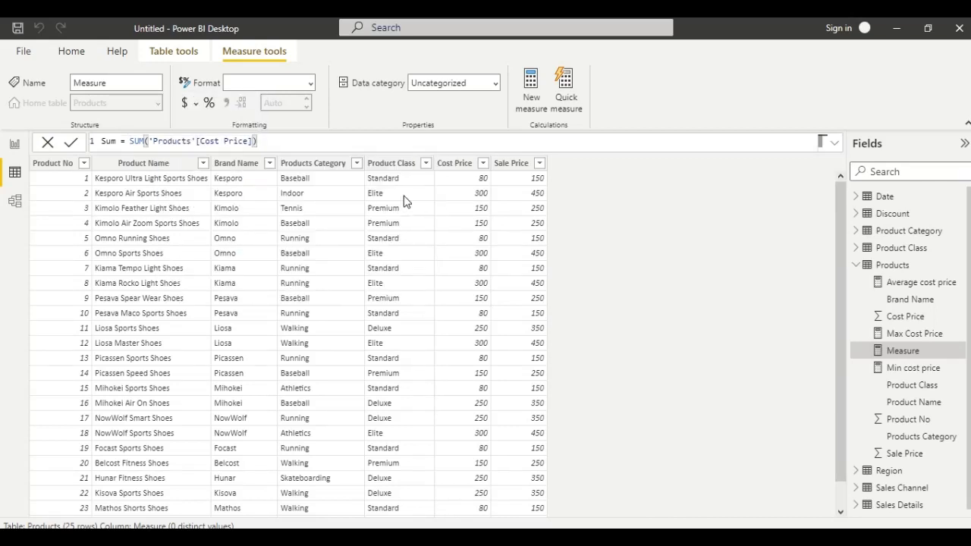
{"action": "key", "text": "Return"}
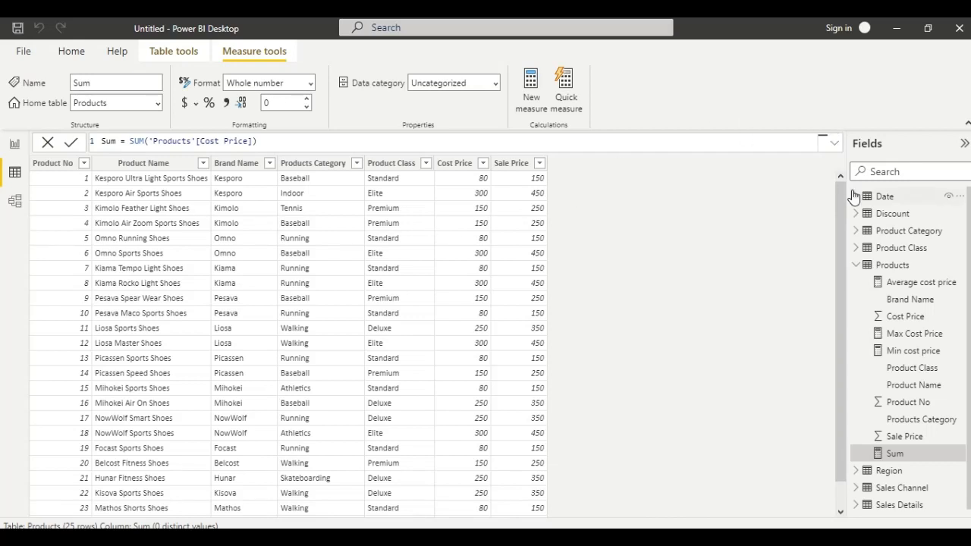
- Create a new measure in the Products table and start its formula as "SumX = SUMX("
{"action": "left_click", "coordinate": [883, 265]}
{"action": "right_click", "coordinate": [877, 262]}
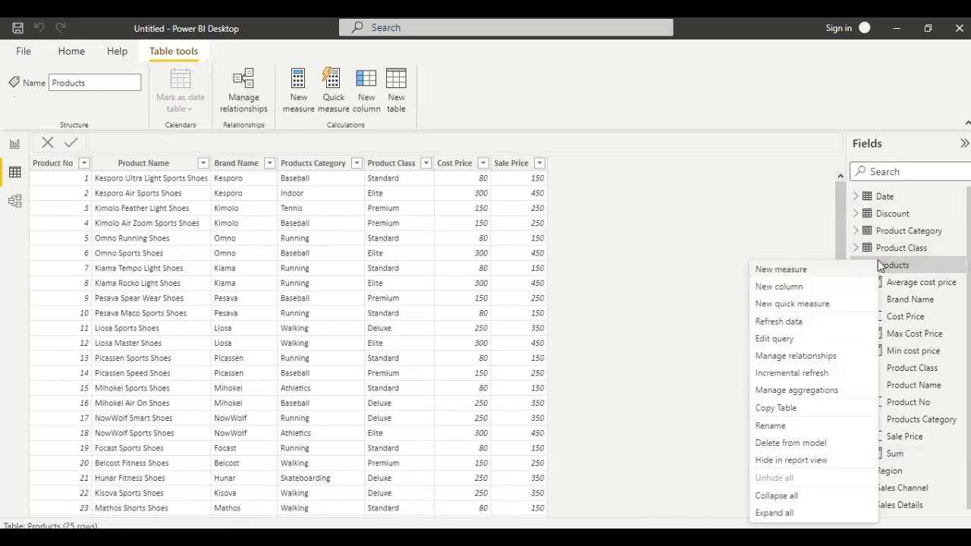
{"action": "key", "text": "Escape"}
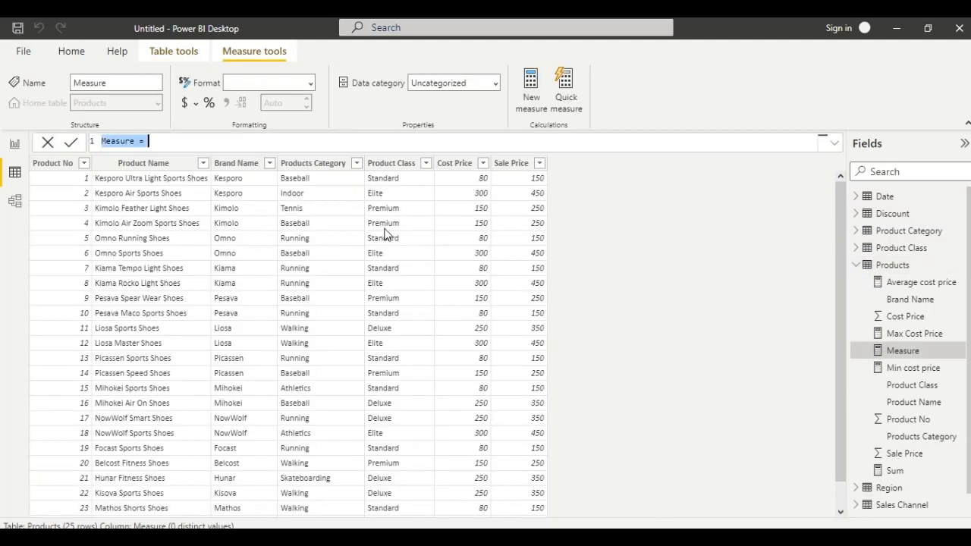
{"action": "type", "text": "sum"}
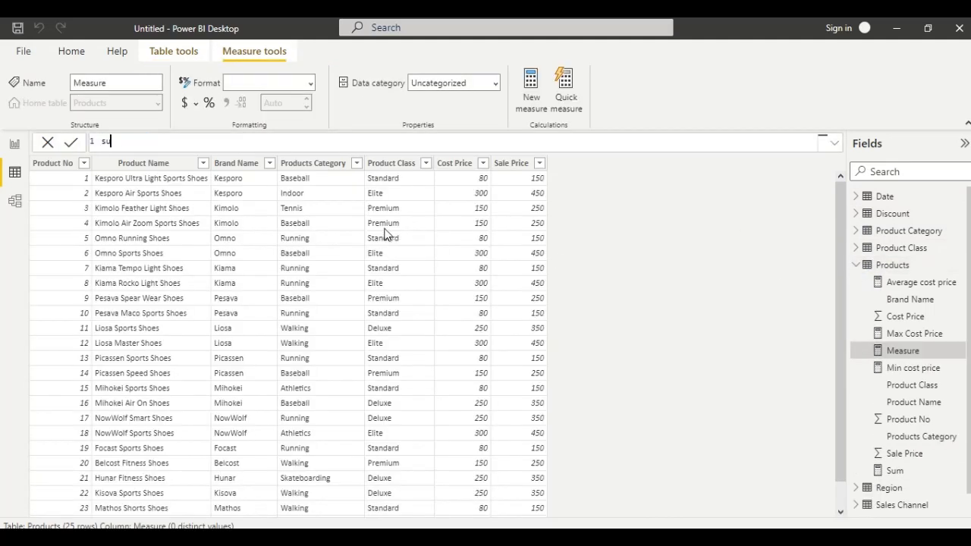
{"action": "key", "text": "BackSpace"}
{"action": "key", "text": "BackSpace"}
{"action": "key", "text": "BackSpace"}
{"action": "type", "text": "SumX"}
{"action": "key", "text": "BackSpace"}
{"action": "type", "text": "X = sum"}
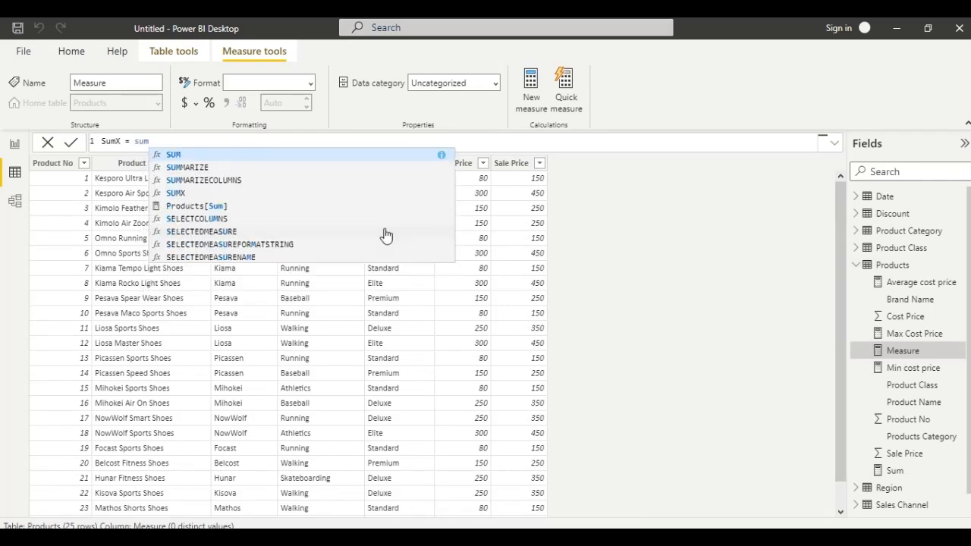
{"action": "key", "text": "Down"}
{"action": "key", "text": "Down"}
{"action": "key", "text": "Down"}
{"action": "key", "text": "Tab"}
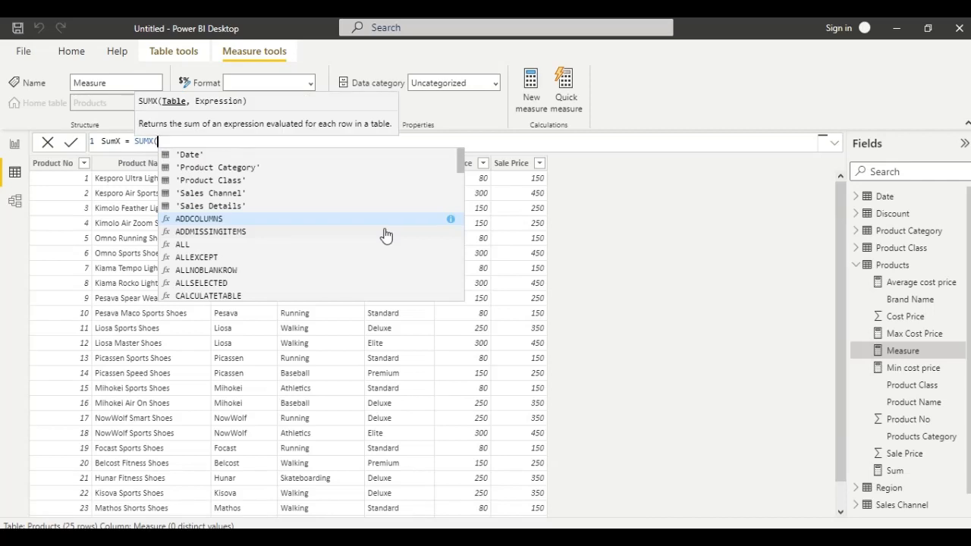
{"action": "type", "text": "'"}
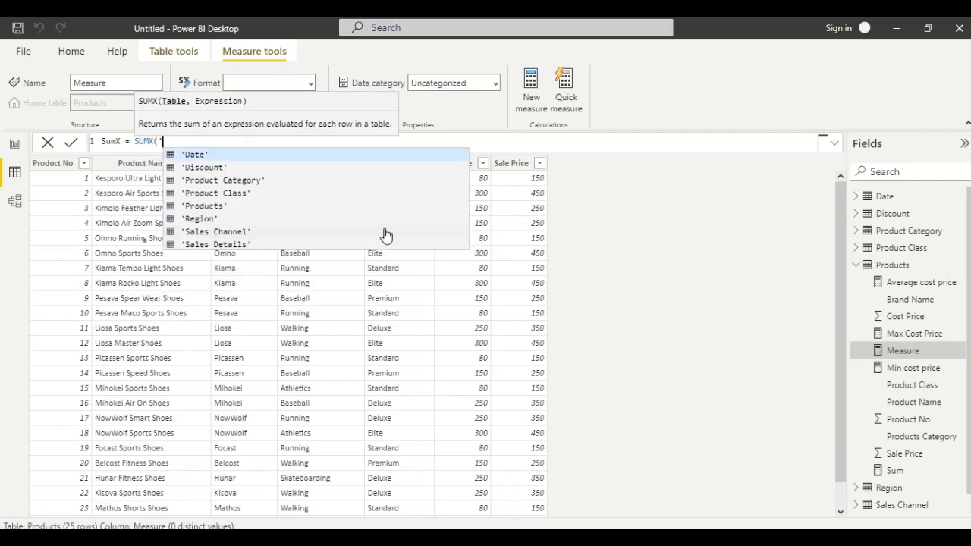
{"action": "key", "text": "Down"}
{"action": "key", "text": "Down"}
{"action": "key", "text": "Down"}
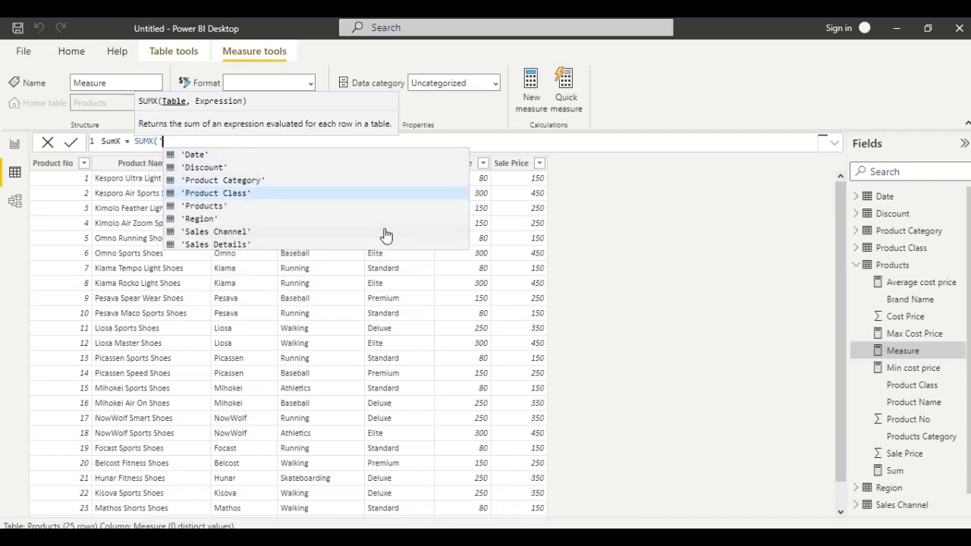
{"action": "key", "text": "Tab"}
{"action": "type", "text": ","}
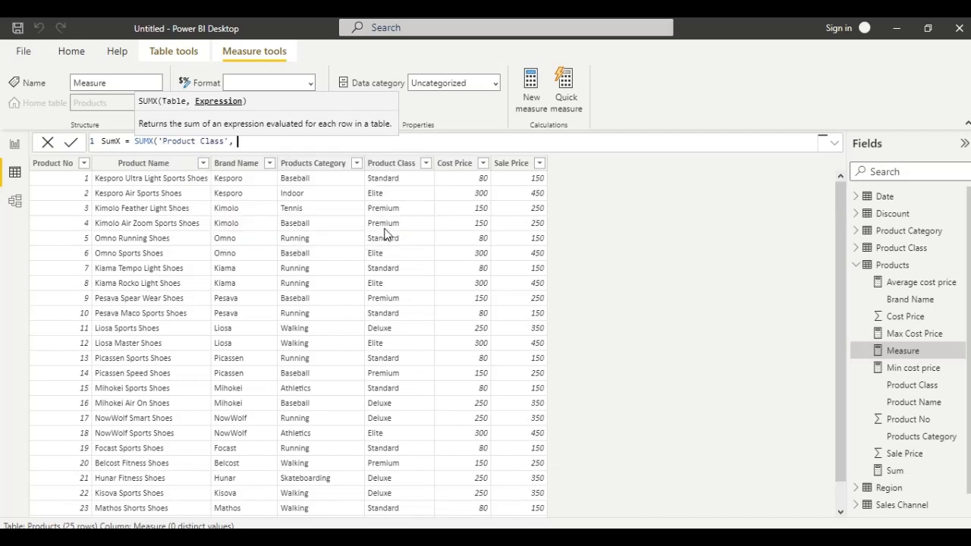
{"action": "type", "text": " '"}
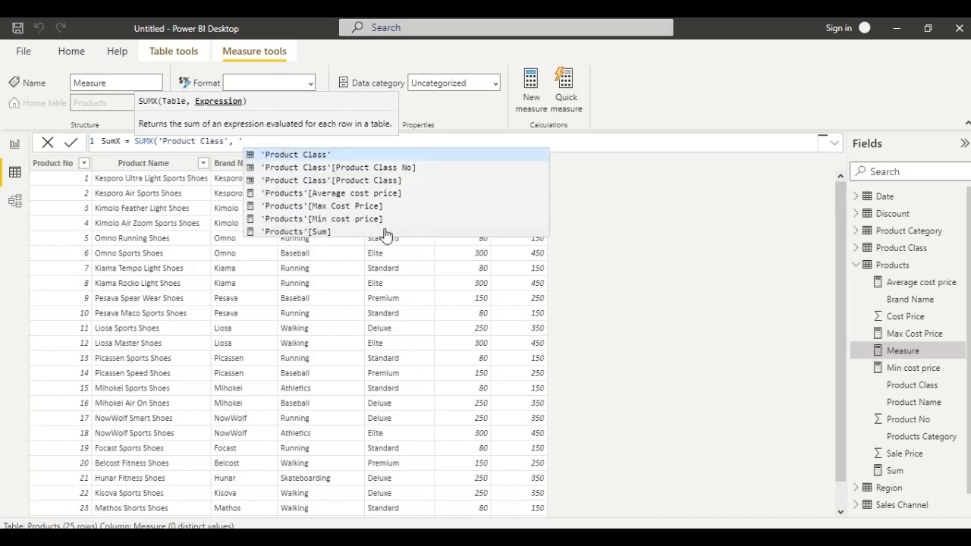
{"action": "key", "text": "Down"}
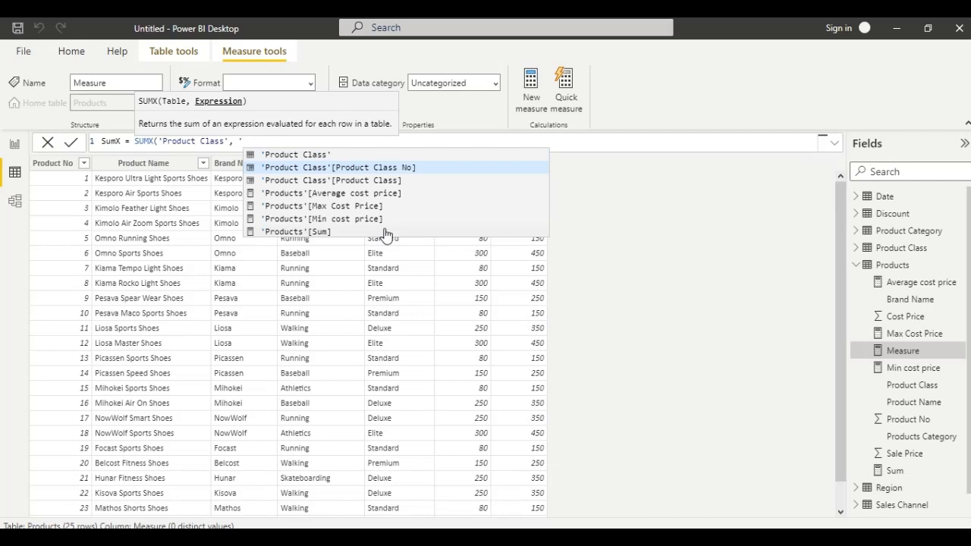
{"action": "key", "text": "Down"}
{"action": "key", "text": "Down"}
{"action": "key", "text": "Down"}
{"action": "key", "text": "Down"}
{"action": "key", "text": "Down"}
{"action": "key", "text": "Down"}
{"action": "key", "text": "Down"}
{"action": "key", "text": "Down"}
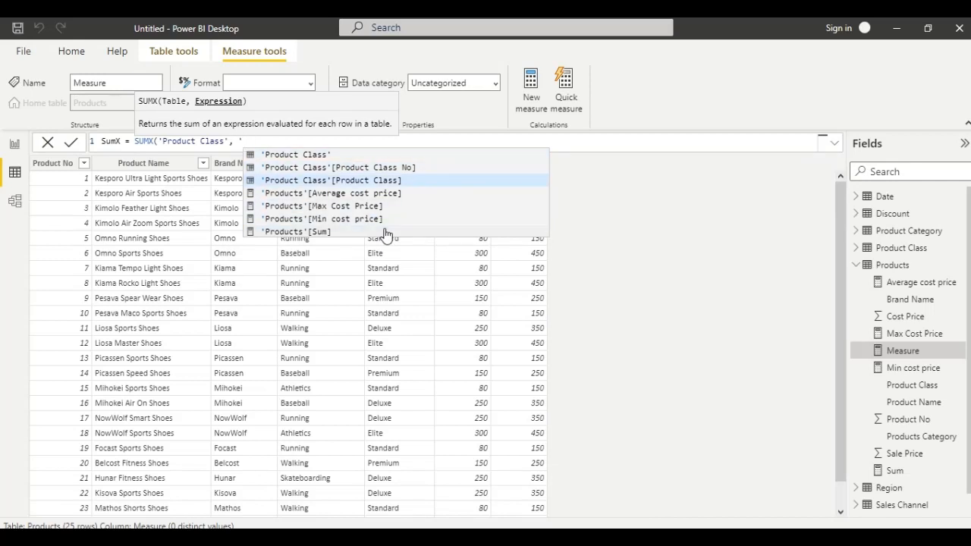
{"action": "key", "text": "BackSpace"}
{"action": "key", "text": "BackSpace"}
{"action": "key", "text": "BackSpace"}
{"action": "key", "text": "BackSpace"}
{"action": "key", "text": "BackSpace"}
{"action": "key", "text": "BackSpace"}
{"action": "key", "text": "BackSpace"}
{"action": "key", "text": "BackSpace"}
{"action": "key", "text": "BackSpace"}
{"action": "key", "text": "BackSpace"}
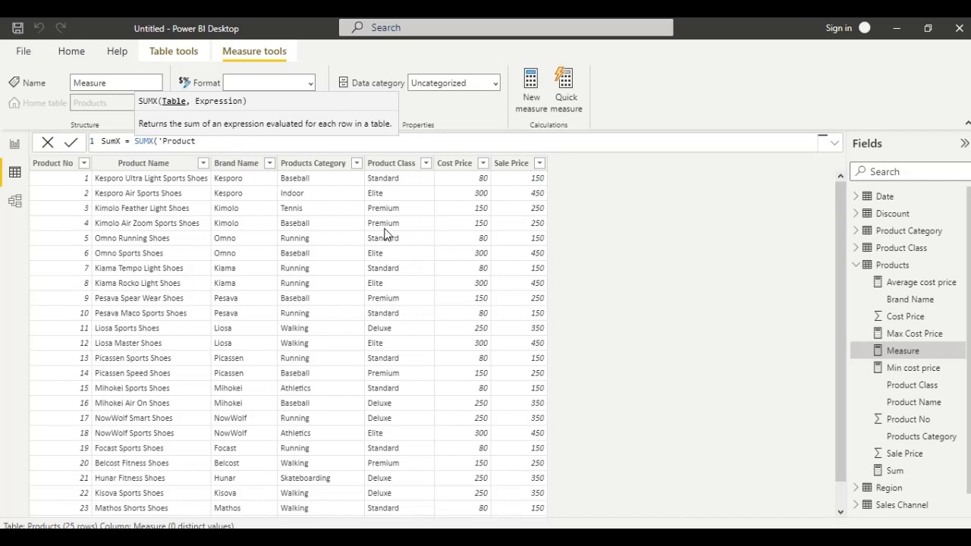
{"action": "type", "text": "',"}
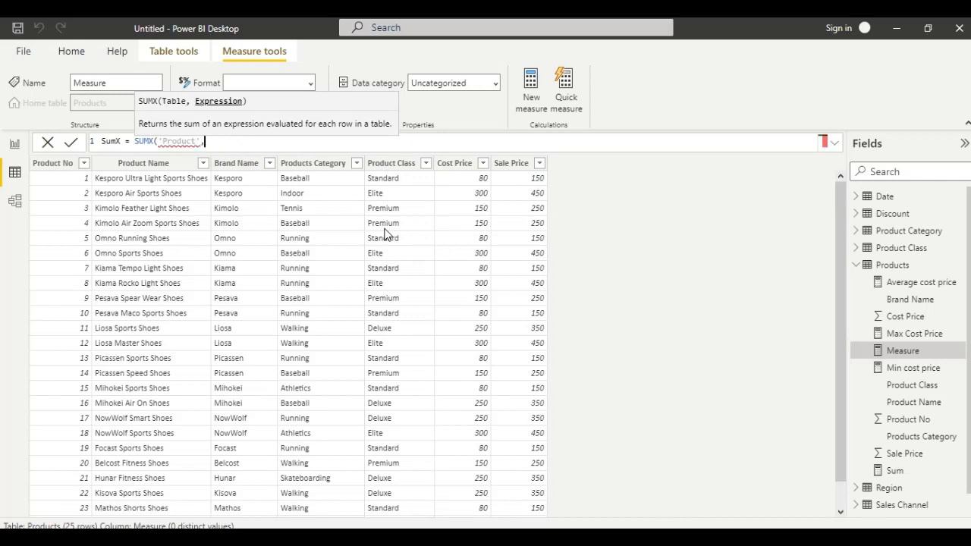
{"action": "key", "text": "BackSpace"}
{"action": "key", "text": "BackSpace"}
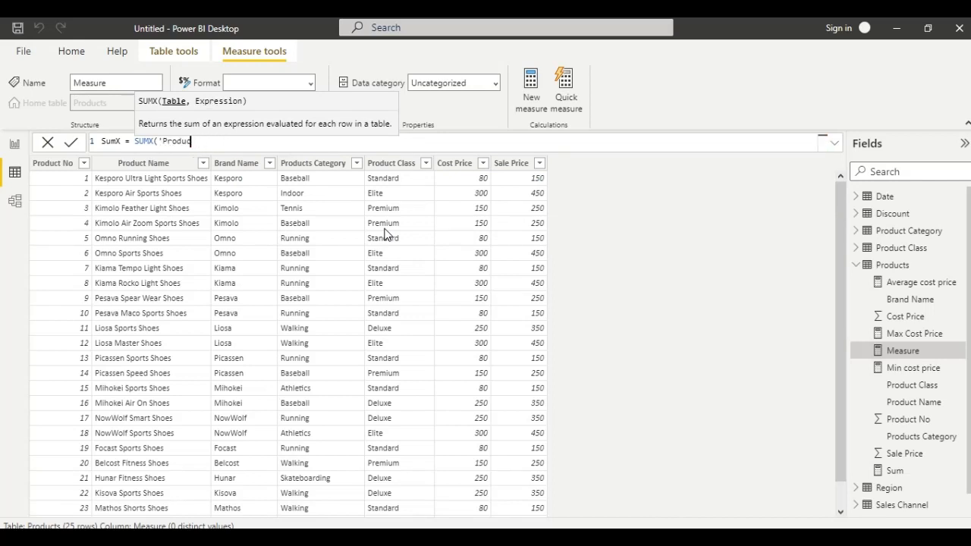
- Set the 'Products' table as the first argument of the SUMX formula
{"action": "type", "text": "t"}
{"action": "key", "text": "Down"}
{"action": "key", "text": "Down"}
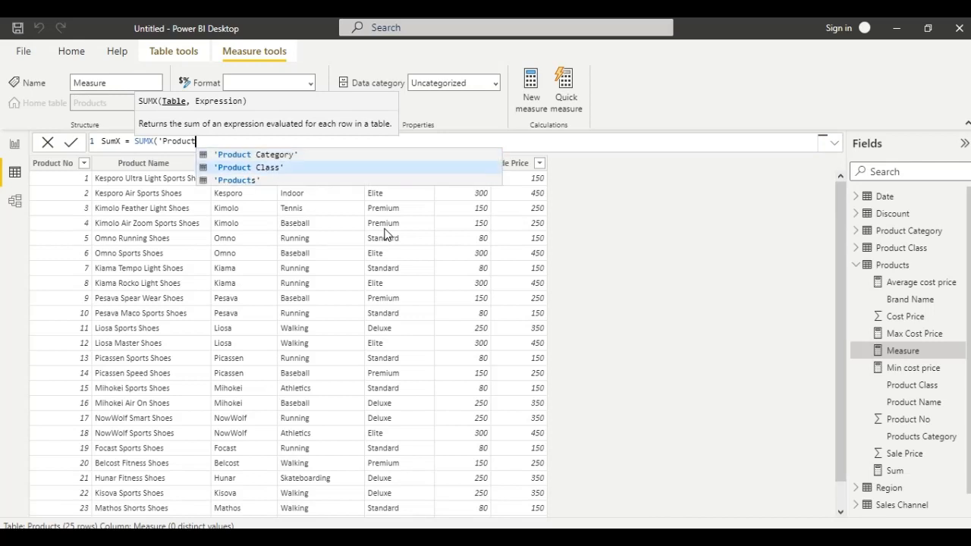
{"action": "key", "text": "Tab"}
{"action": "type", "text": ", '"}
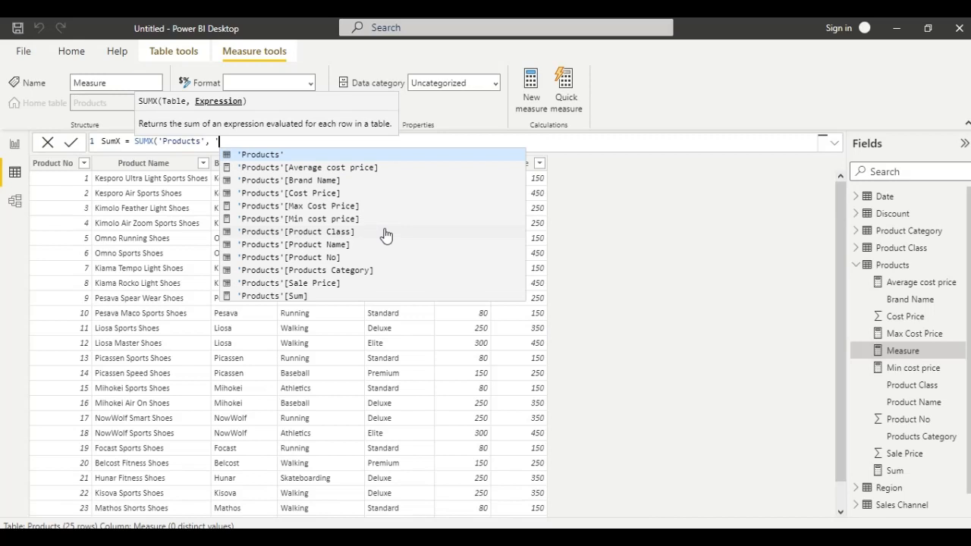
- Insert the 'Products'[Sale Price] column as the expression argument of the SUMX formula
{"action": "key", "text": "Down"}
{"action": "key", "text": "Down"}
{"action": "key", "text": "Down"}
{"action": "key", "text": "Down"}
{"action": "key", "text": "Down"}
{"action": "key", "text": "Down"}
{"action": "key", "text": "Down"}
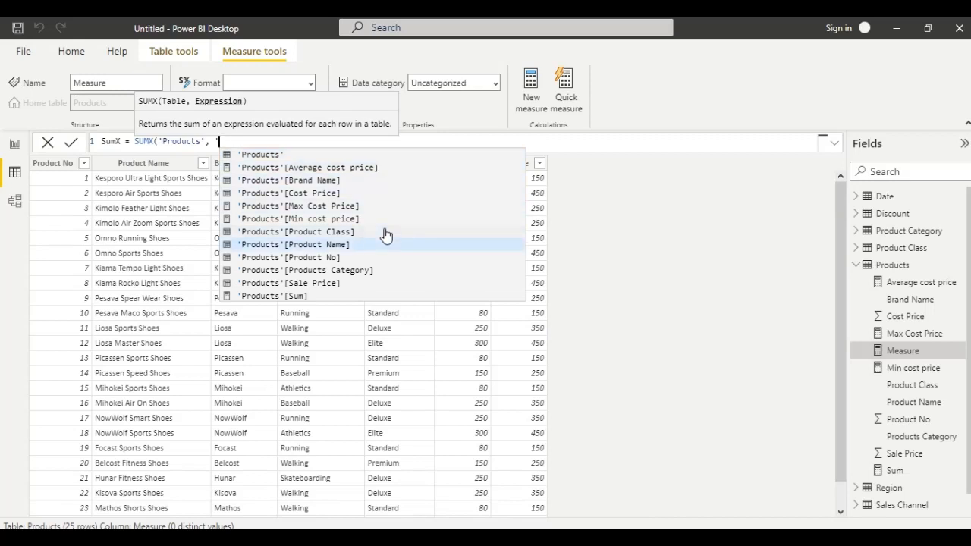
{"action": "key", "text": "Down"}
{"action": "key", "text": "Down"}
{"action": "key", "text": "Down"}
{"action": "key", "text": "Tab"}
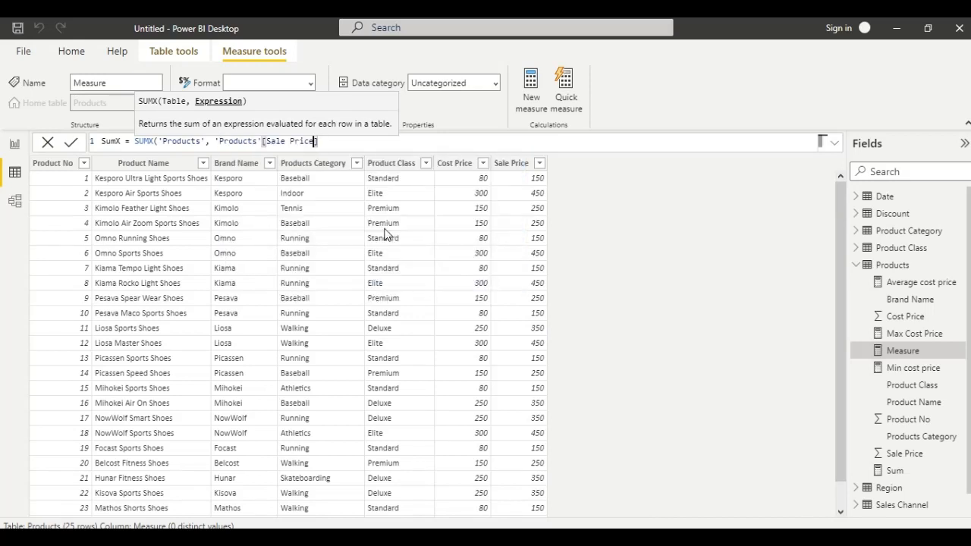
- Add an opening parenthesis in front of 'Products'[Sale Price] in the SUMX formula
{"action": "key", "text": "Left"}
{"action": "key", "text": "Left"}
{"action": "key", "text": "Left"}
{"action": "key", "text": "Left"}
{"action": "key", "text": "Left"}
{"action": "key", "text": "Left"}
{"action": "key", "text": "Left"}
{"action": "key", "text": "Left"}
{"action": "key", "text": "Left"}
{"action": "key", "text": "Left"}
{"action": "key", "text": "Left"}
{"action": "key", "text": "Left"}
{"action": "key", "text": "Left"}
{"action": "key", "text": "Left"}
{"action": "key", "text": "Left"}
{"action": "key", "text": "Left"}
{"action": "key", "text": "Left"}
{"action": "key", "text": "Left"}
{"action": "key", "text": "Left"}
{"action": "key", "text": "Left"}
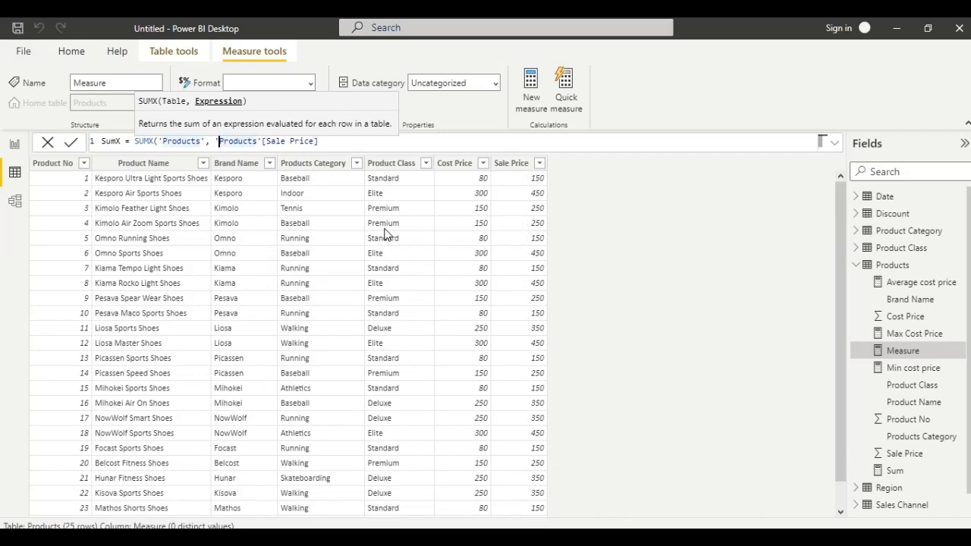
{"action": "key", "text": "Left"}
{"action": "type", "text": "("}
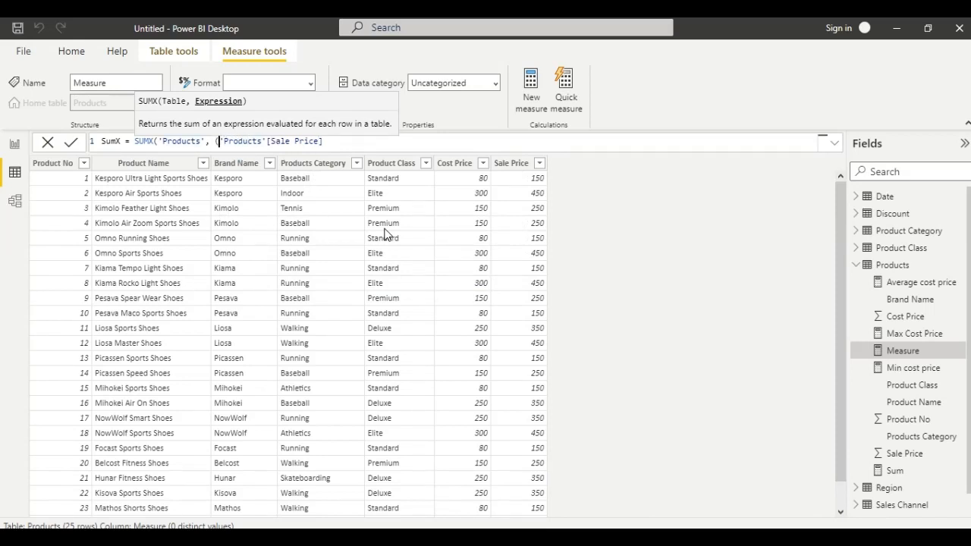
- Subtract 'Products'[Cost Price] from the Sale Price column, close both parentheses and commit the SumX measure
{"action": "key", "text": "Right"}
{"action": "key", "text": "Right"}
{"action": "key", "text": "Right"}
{"action": "key", "text": "Right"}
{"action": "key", "text": "Right"}
{"action": "key", "text": "Right"}
{"action": "key", "text": "Right"}
{"action": "key", "text": "Right"}
{"action": "key", "text": "Right"}
{"action": "key", "text": "Right"}
{"action": "key", "text": "Right"}
{"action": "key", "text": "Right"}
{"action": "key", "text": "Right"}
{"action": "key", "text": "Right"}
{"action": "key", "text": "Right"}
{"action": "key", "text": "Right"}
{"action": "key", "text": "Right"}
{"action": "key", "text": "Right"}
{"action": "key", "text": "Right"}
{"action": "key", "text": "Right"}
{"action": "key", "text": "Right"}
{"action": "key", "text": "Right"}
{"action": "type", "text": "- 'c"}
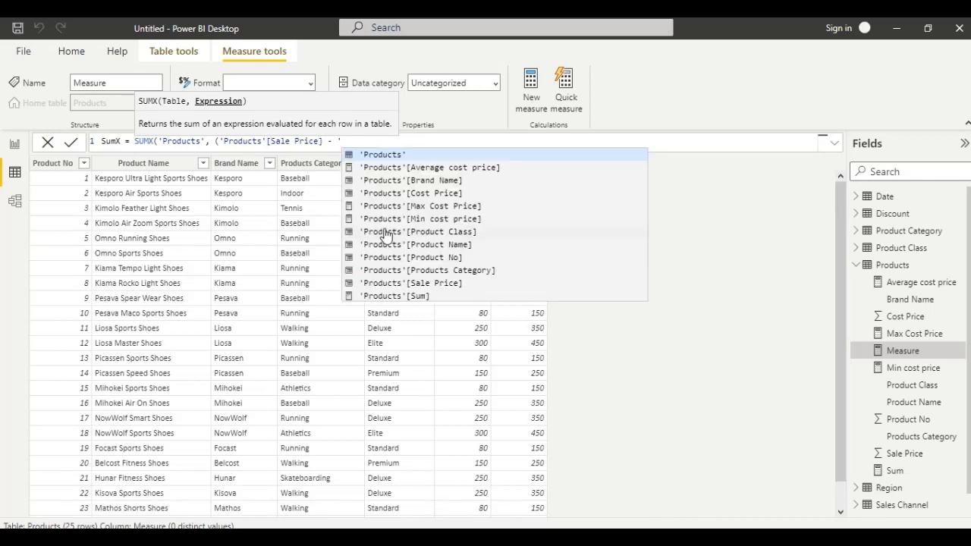
{"action": "type", "text": "os"}
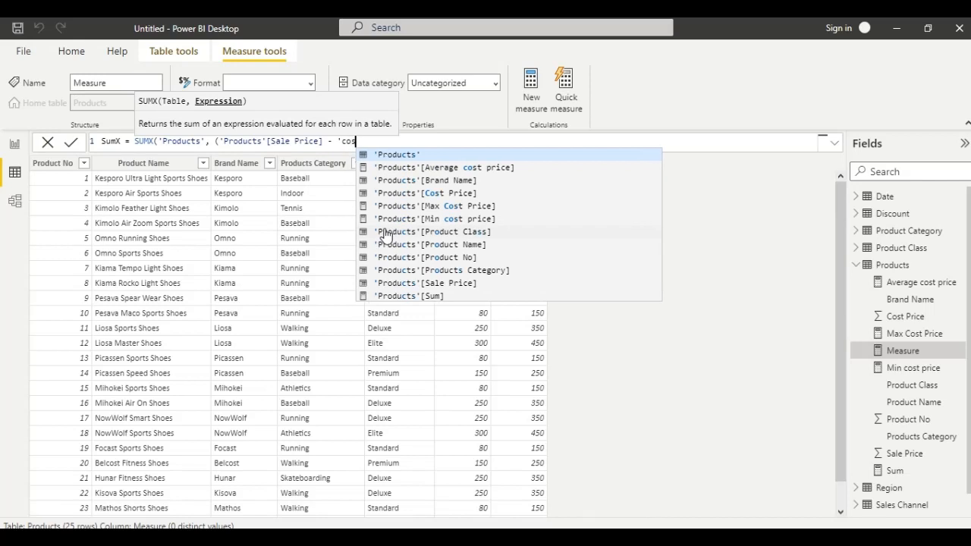
{"action": "key", "text": "Down"}
{"action": "key", "text": "Down"}
{"action": "key", "text": "Down"}
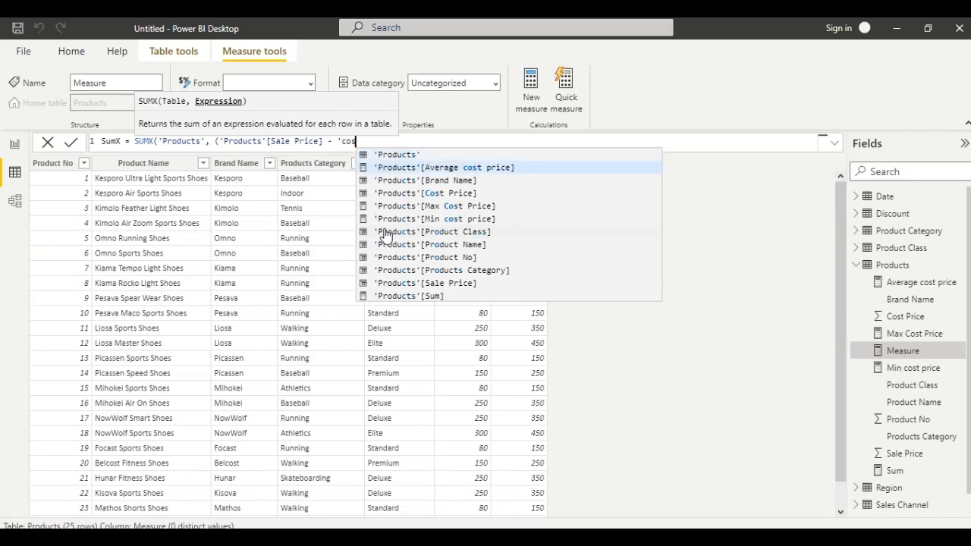
{"action": "key", "text": "Tab"}
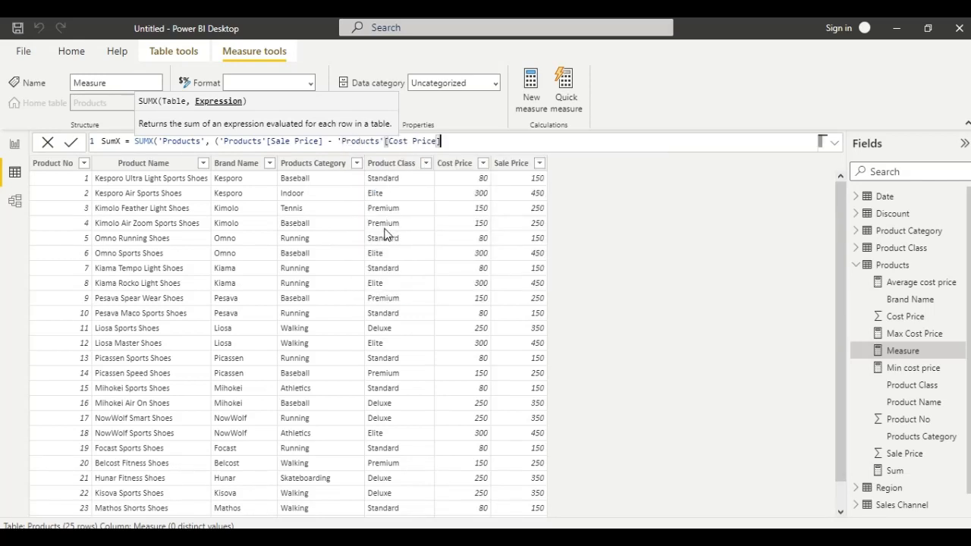
{"action": "type", "text": "))"}
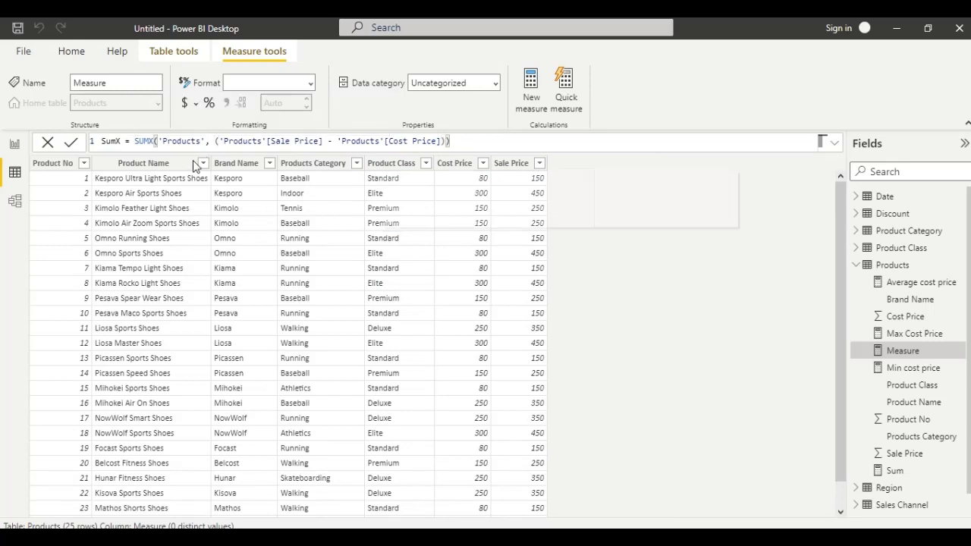
{"action": "key", "text": "Return"}
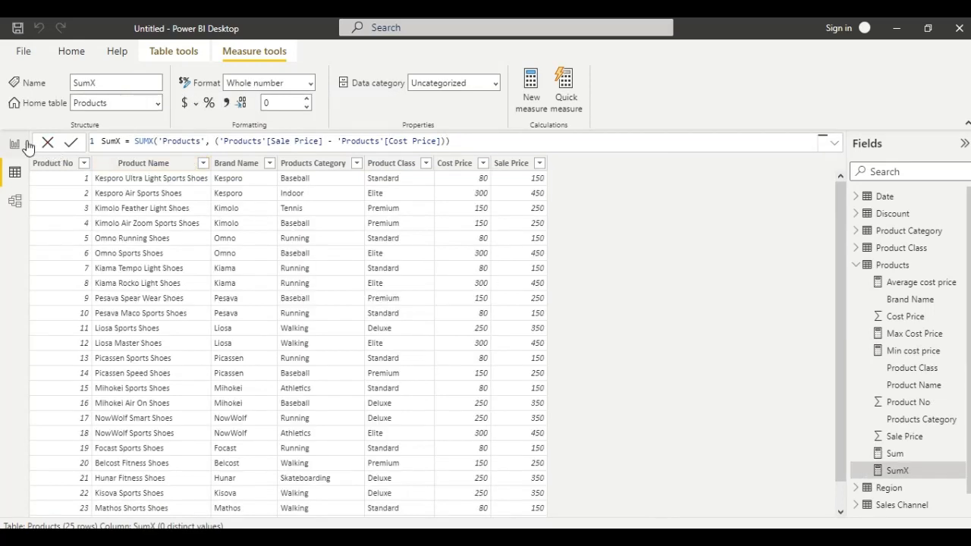
- Add a table visual to the report page with the Brand Name, Sale Price and Cost Price columns from Products
{"action": "left_click", "coordinate": [14, 144]}
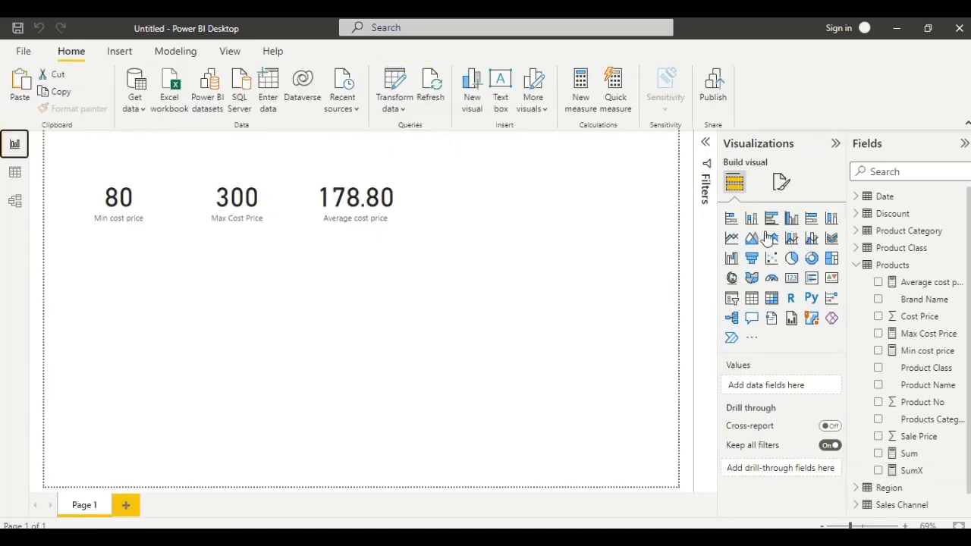
{"action": "left_click", "coordinate": [751, 298]}
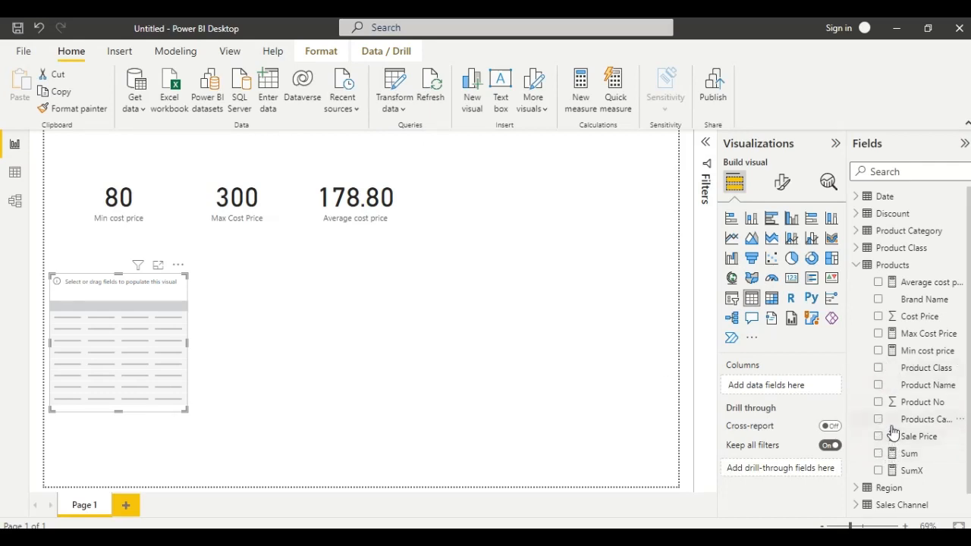
{"action": "left_click", "coordinate": [878, 300]}
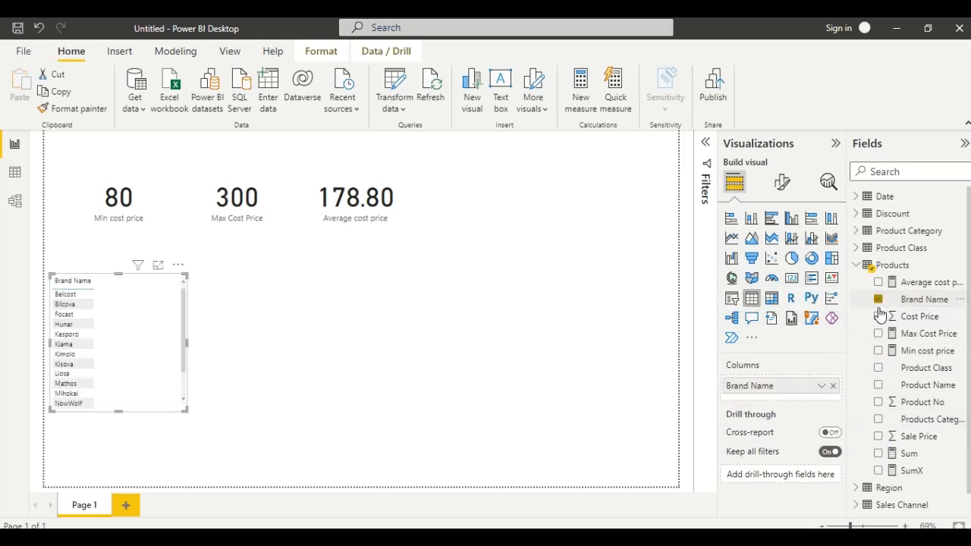
{"action": "left_click", "coordinate": [878, 439]}
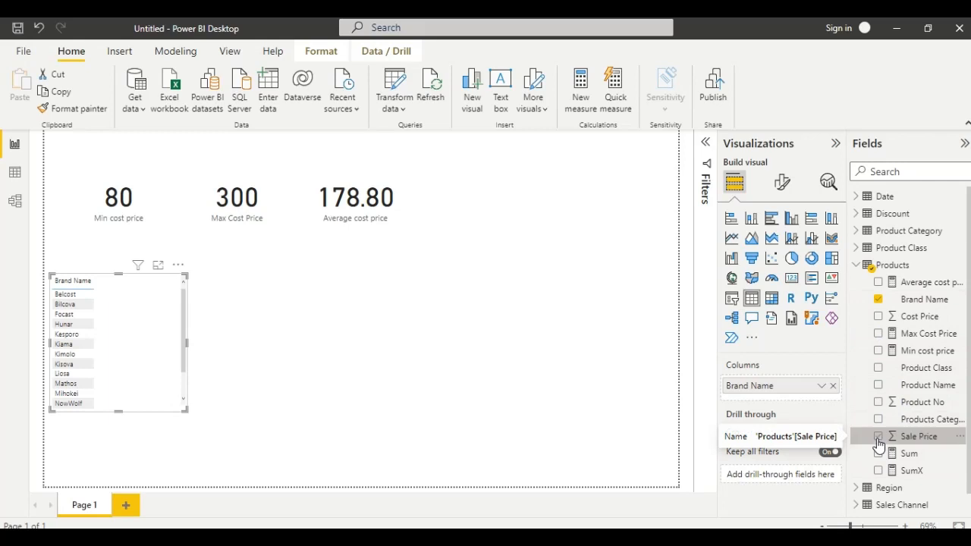
{"action": "left_click", "coordinate": [878, 317]}
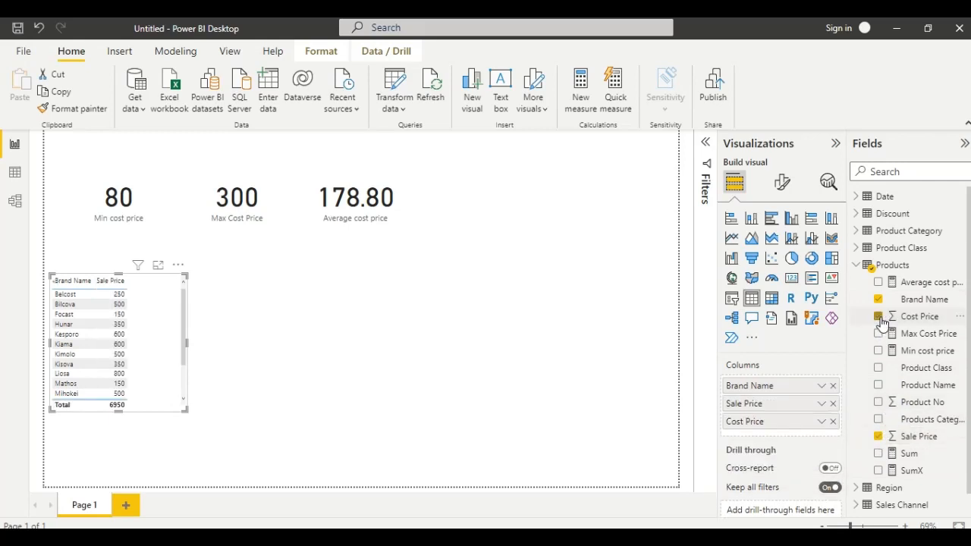
- Add the Sum and SumX measures to the table visual and enlarge it to fit all columns and rows
{"action": "left_click", "coordinate": [878, 454]}
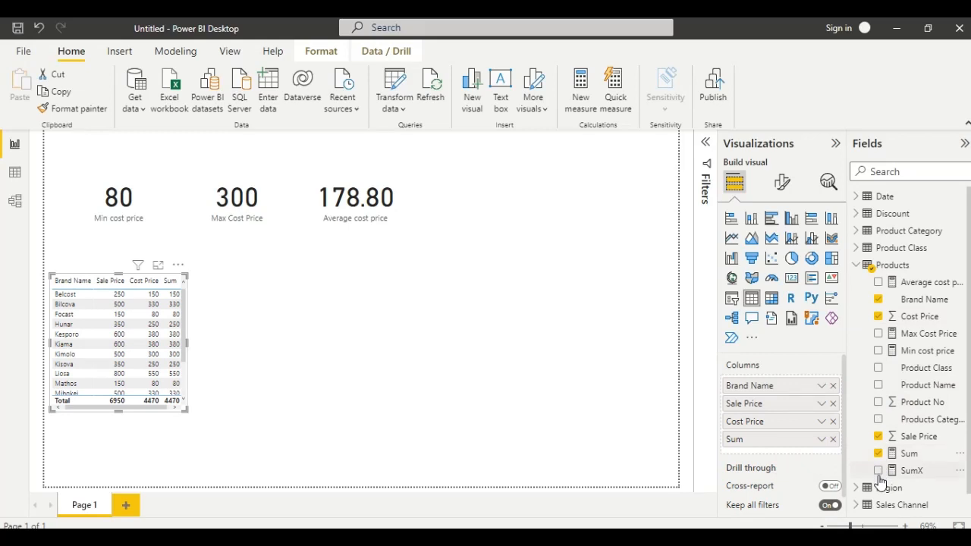
{"action": "left_click", "coordinate": [882, 470]}
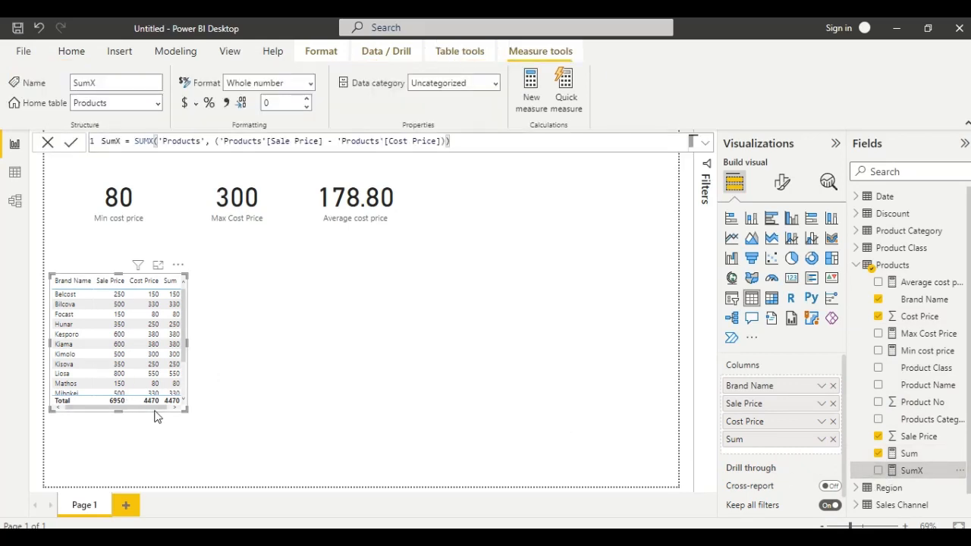
{"action": "left_click_drag", "start_coordinate": [187, 407], "coordinate": [444, 474]}
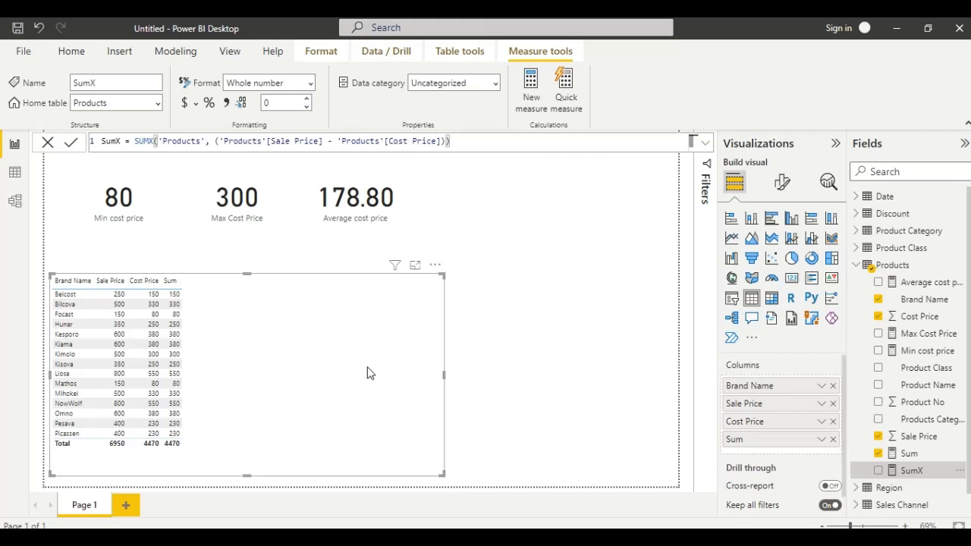
{"action": "left_click", "coordinate": [878, 471]}
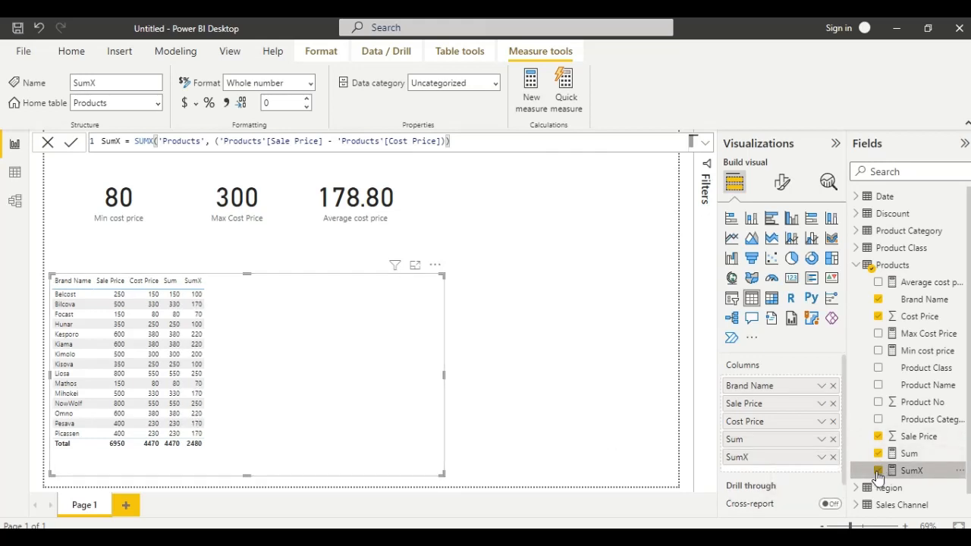
{"action": "left_click", "coordinate": [507, 354]}
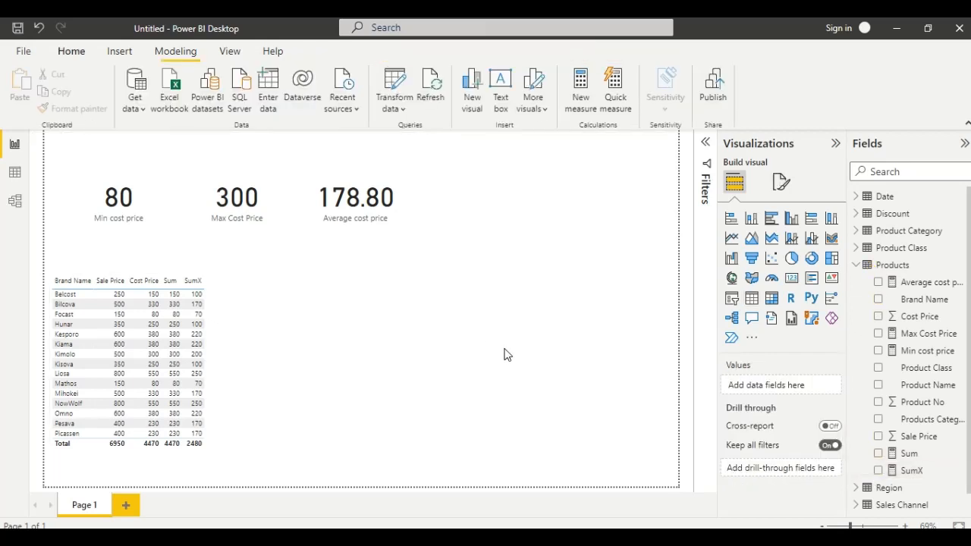